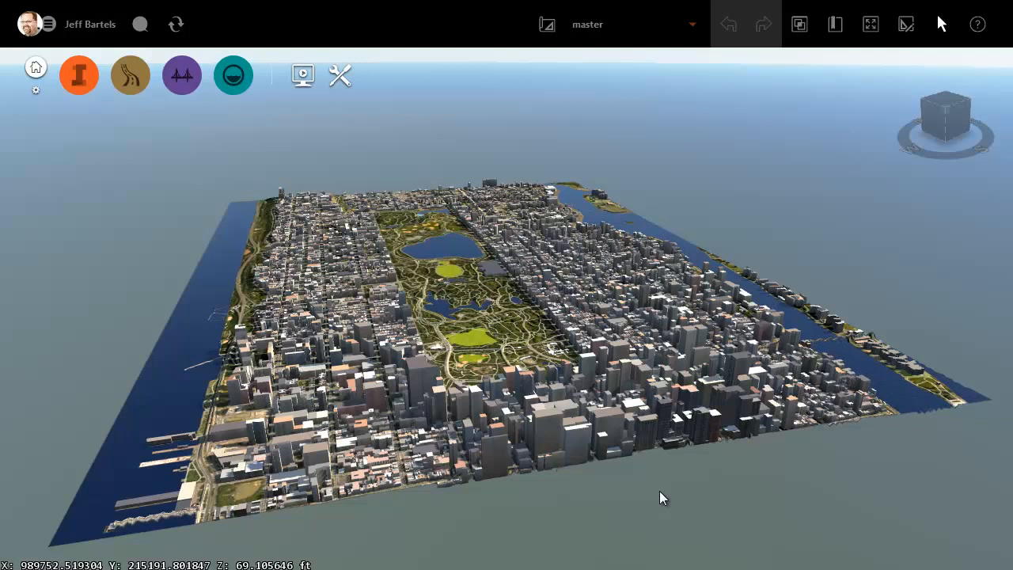
Step: Go to the 89th St. Improvements bookmark and view the existing street and its intersection
click(837, 32)
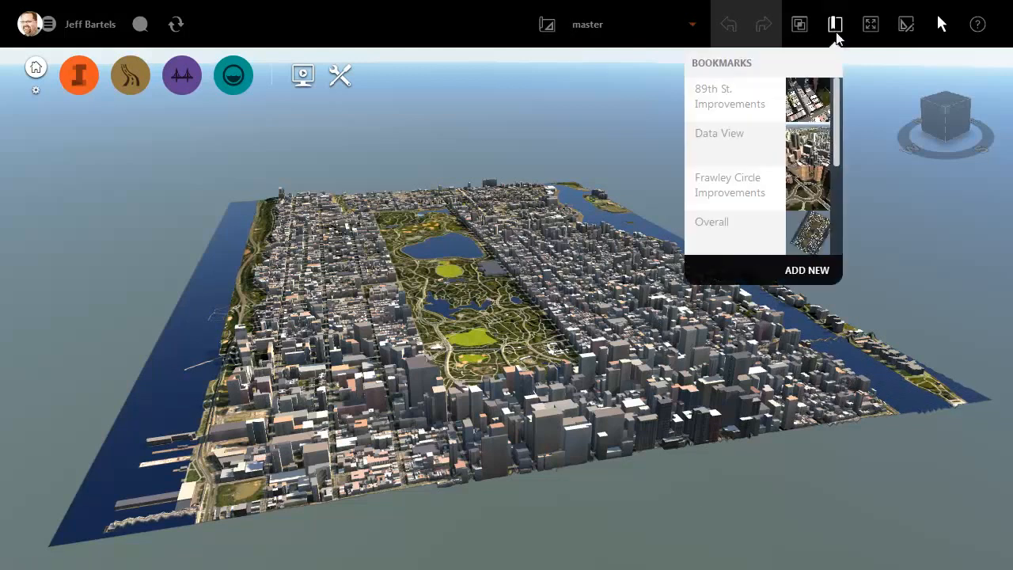
click(730, 101)
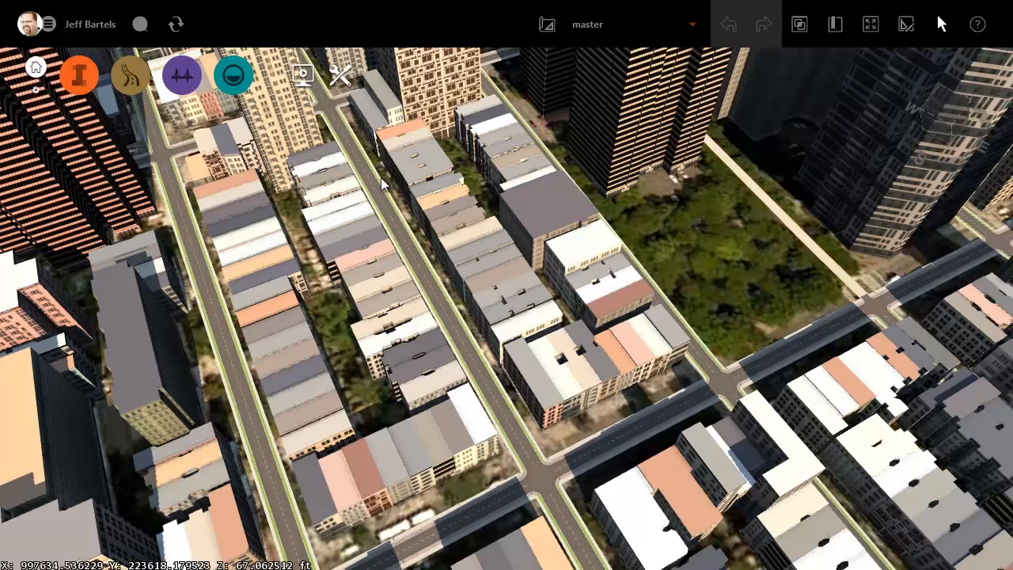
middle_drag(465, 479, 492, 479)
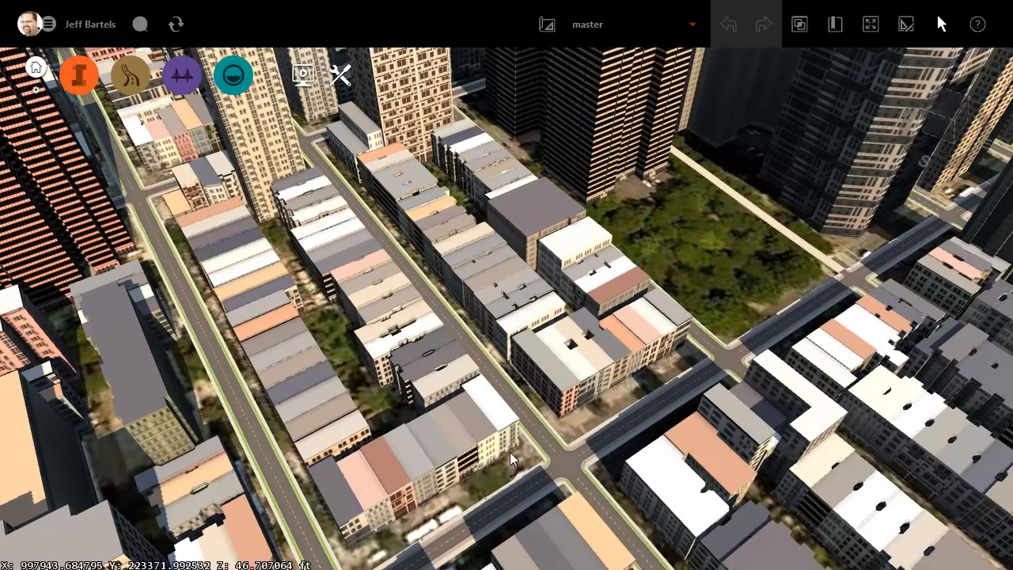
middle_drag(512, 460, 502, 469)
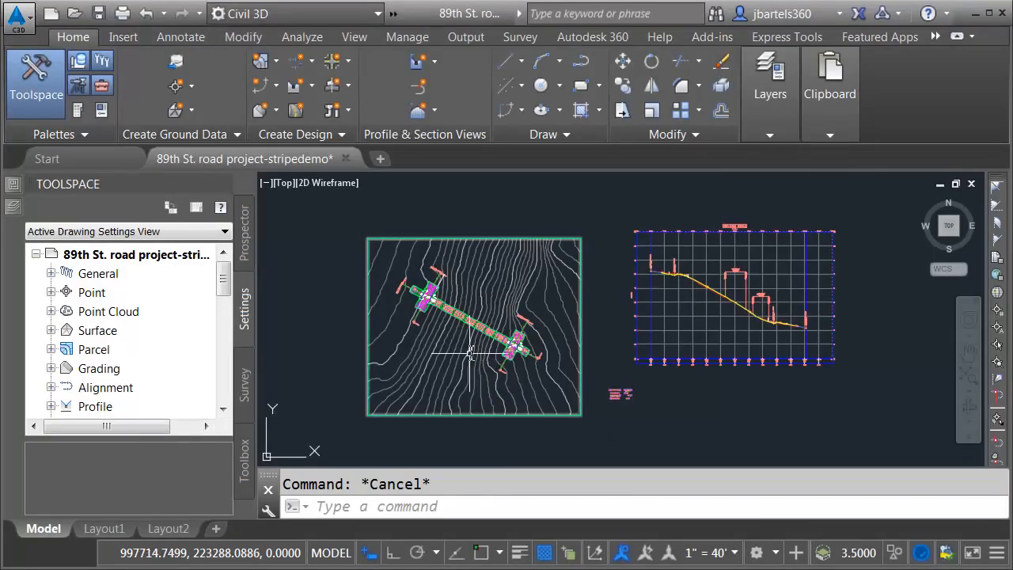
Step: Switch to Civil 3D and open the road surface in the Object Viewer, selecting it near station 9+00
scroll(460, 322, up, 3)
scroll(452, 307, up, 5)
middle_drag(533, 383, 354, 248)
middle_drag(576, 382, 425, 318)
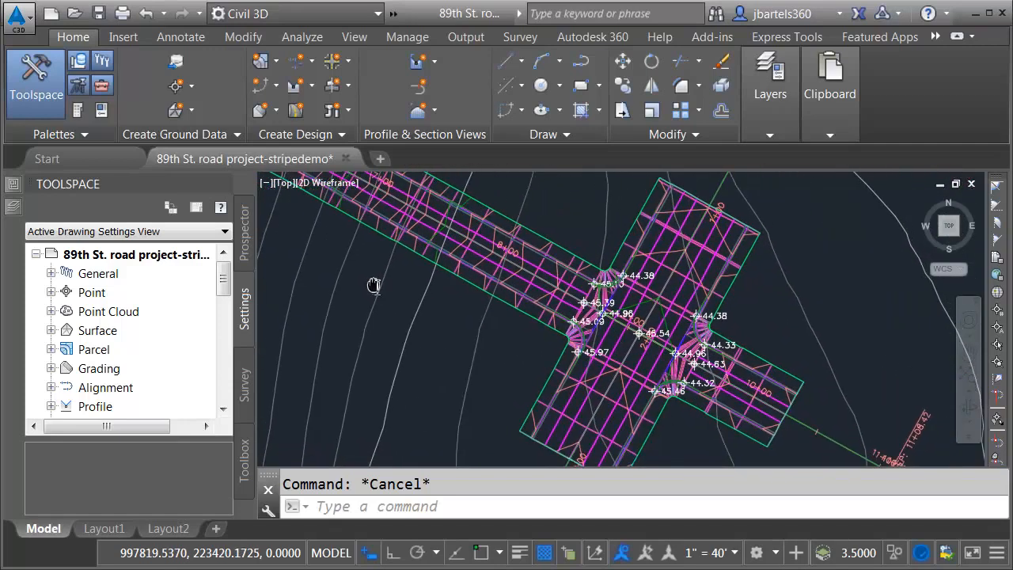
scroll(519, 351, up, 2)
middle_drag(501, 344, 426, 289)
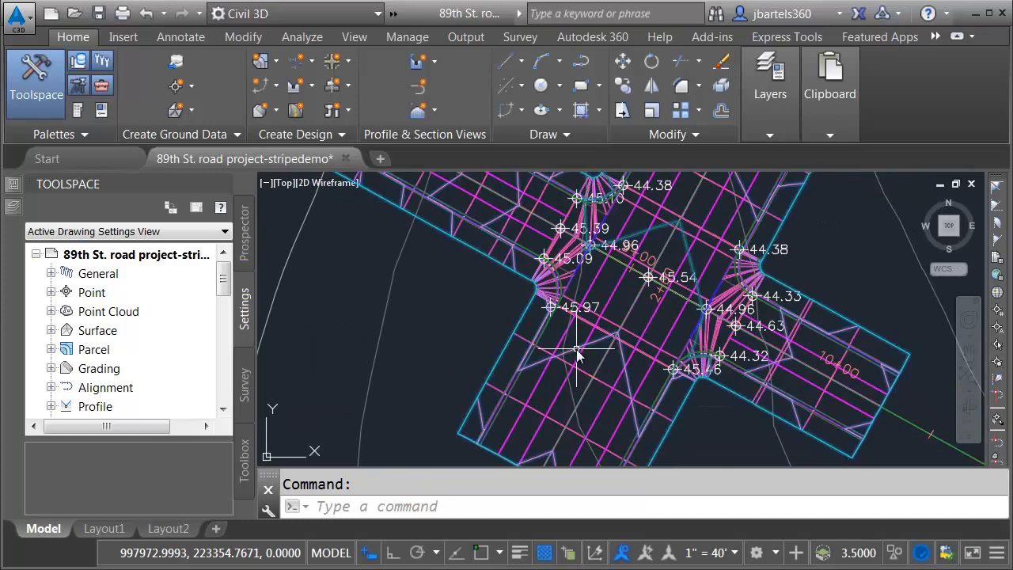
click(576, 349)
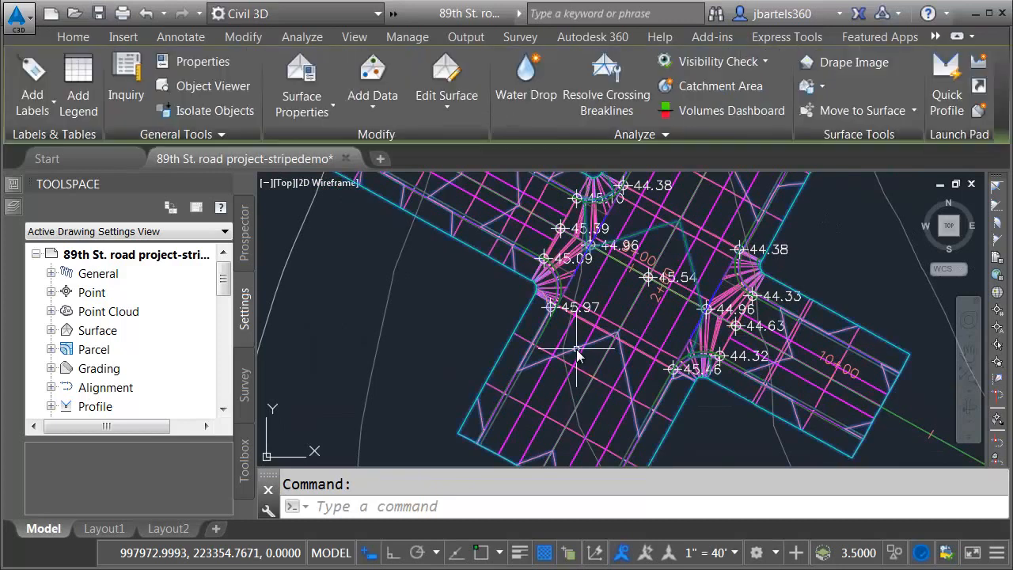
click(232, 85)
Step: Examine the shaded road surface and its lower intersection in 3D and close the Object Viewer
drag(458, 427, 410, 251)
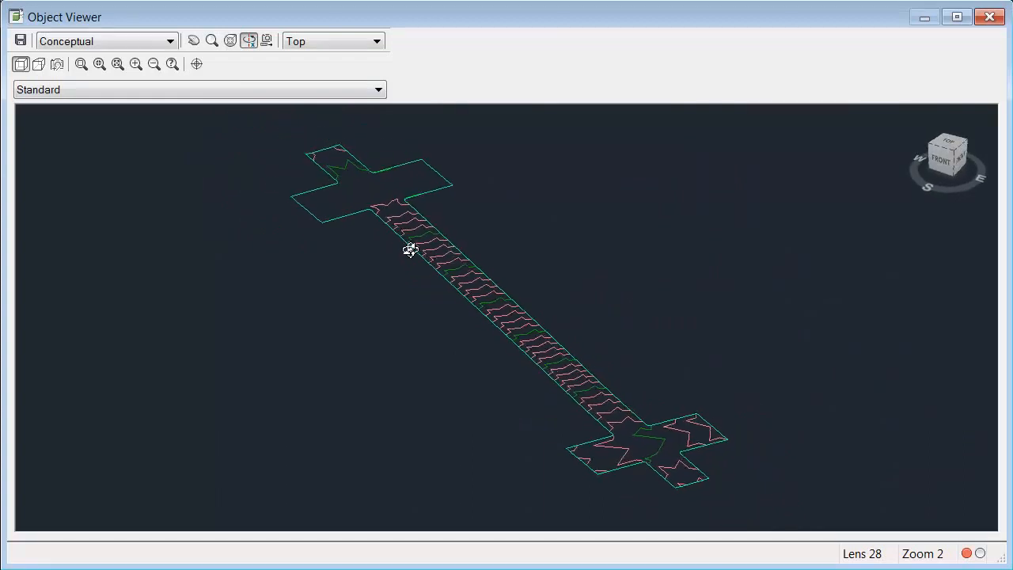
scroll(694, 509, up, 4)
middle_drag(685, 500, 364, 226)
scroll(561, 468, up, 2)
middle_drag(565, 474, 479, 330)
drag(488, 358, 426, 310)
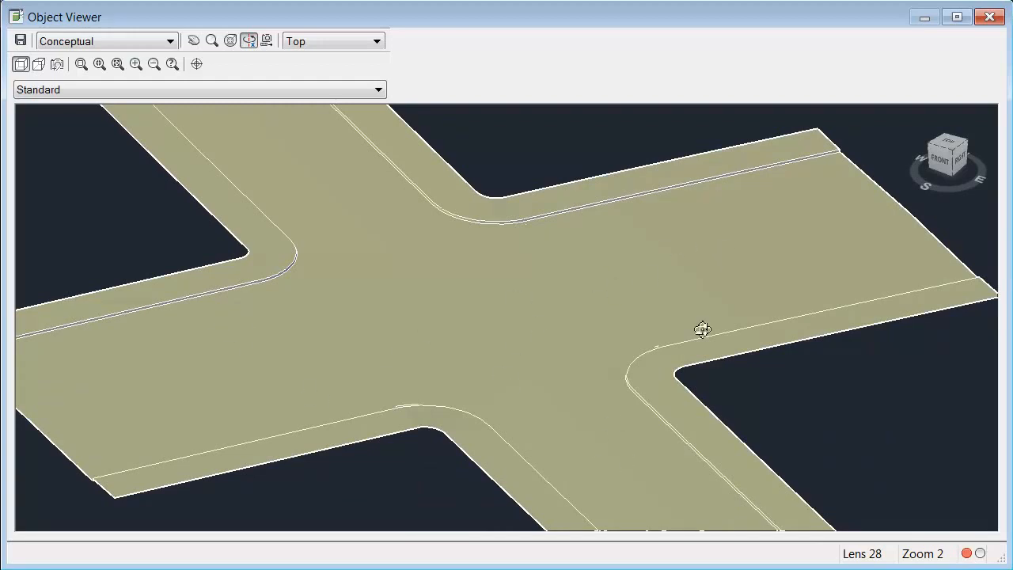
click(985, 20)
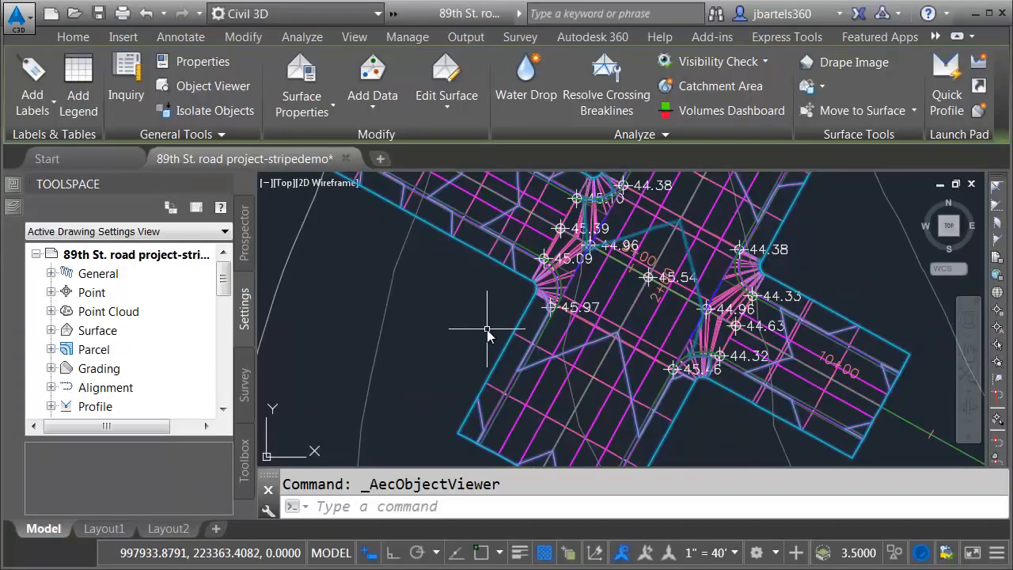
Step: Switch back to the InfraWorks city model and activate the 89th St. improvements proposal
scroll(486, 332, down, 5)
middle_drag(384, 321, 468, 343)
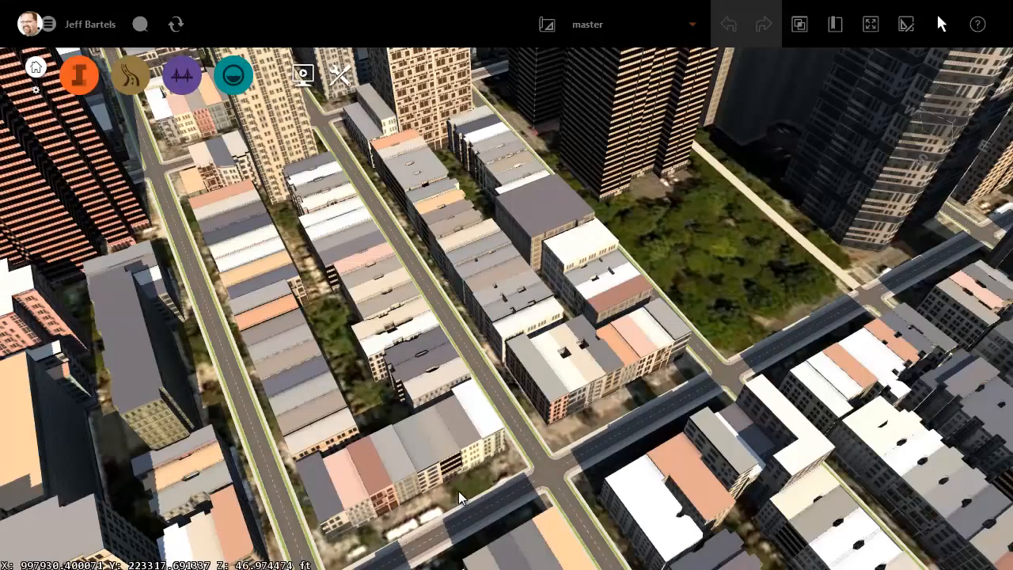
click(693, 25)
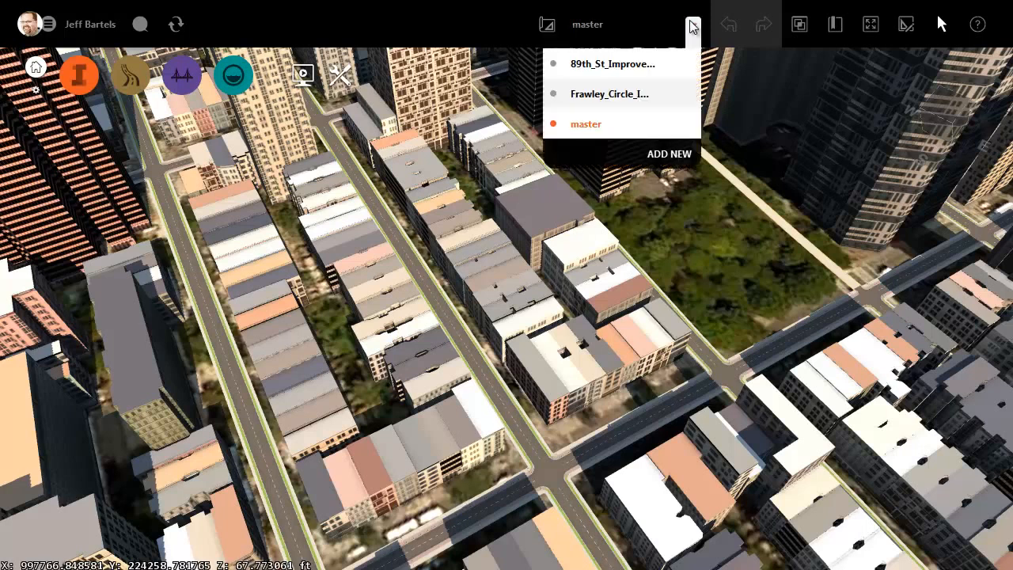
click(621, 67)
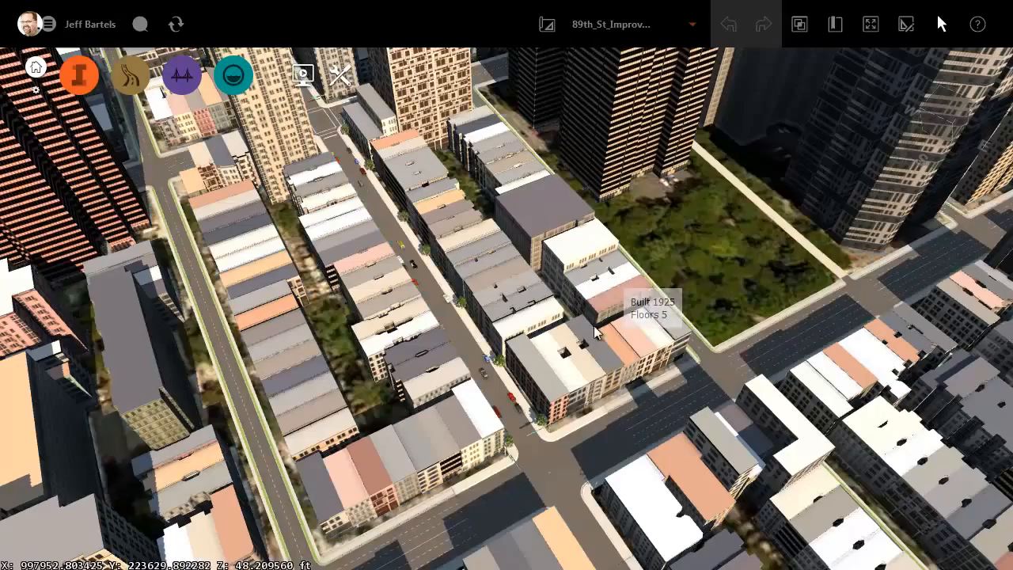
Step: Examine the redesigned near intersection of 89th St., which has no crosswalk striping, from several angles
scroll(526, 490, up, 3)
scroll(526, 490, up, 5)
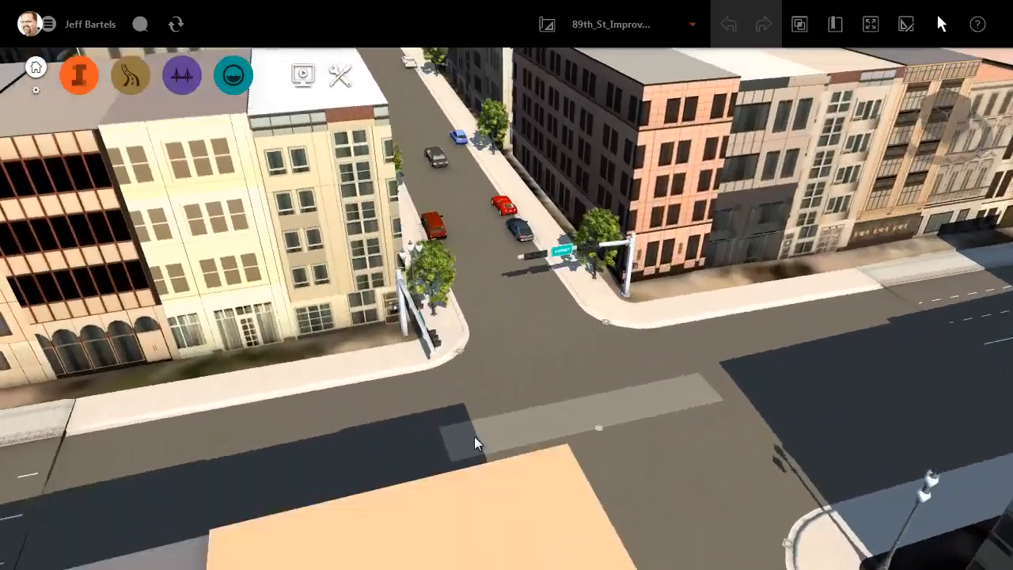
drag(474, 436, 440, 415)
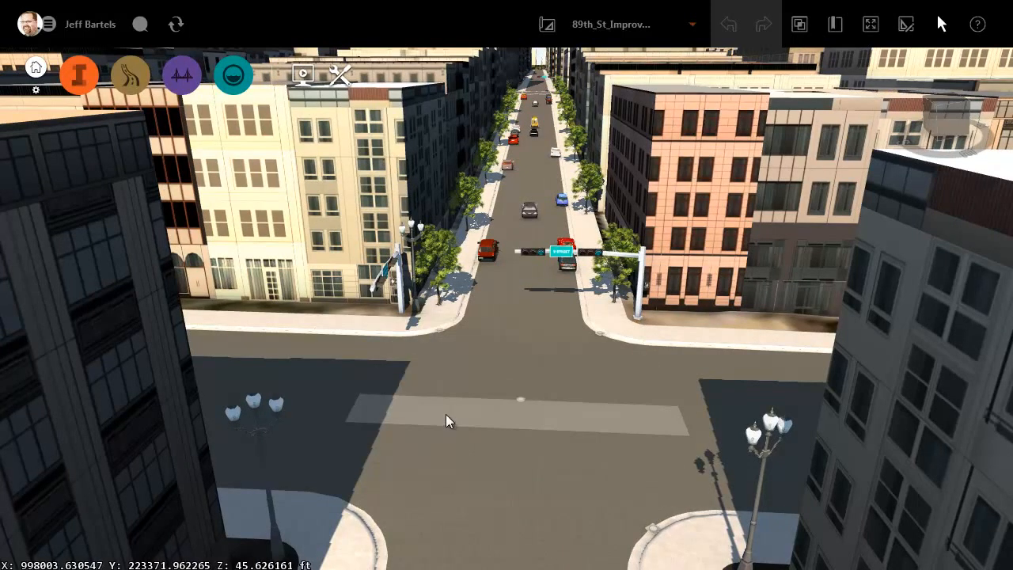
shift+middle_drag(446, 411, 713, 322)
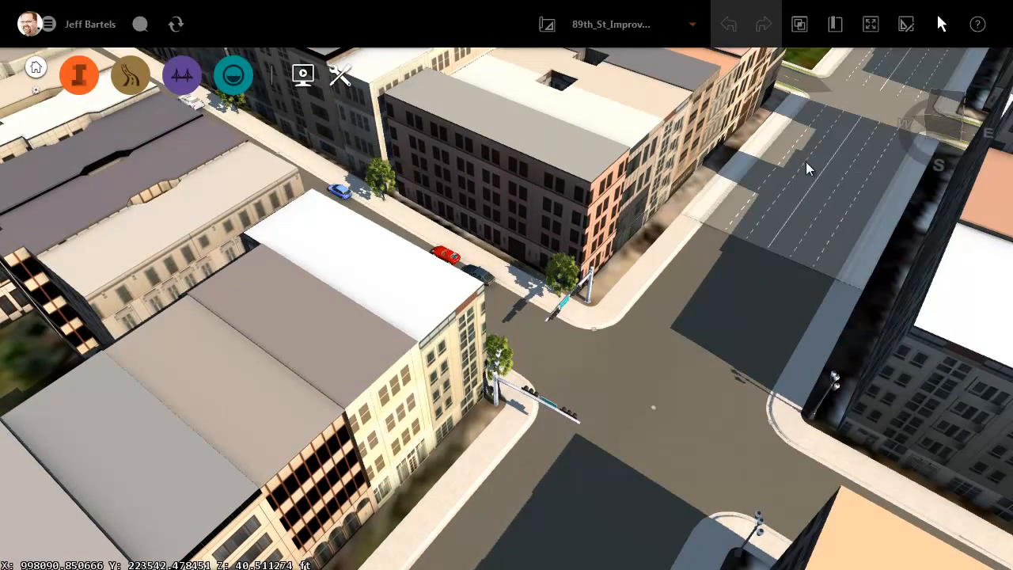
shift+middle_drag(696, 259, 529, 324)
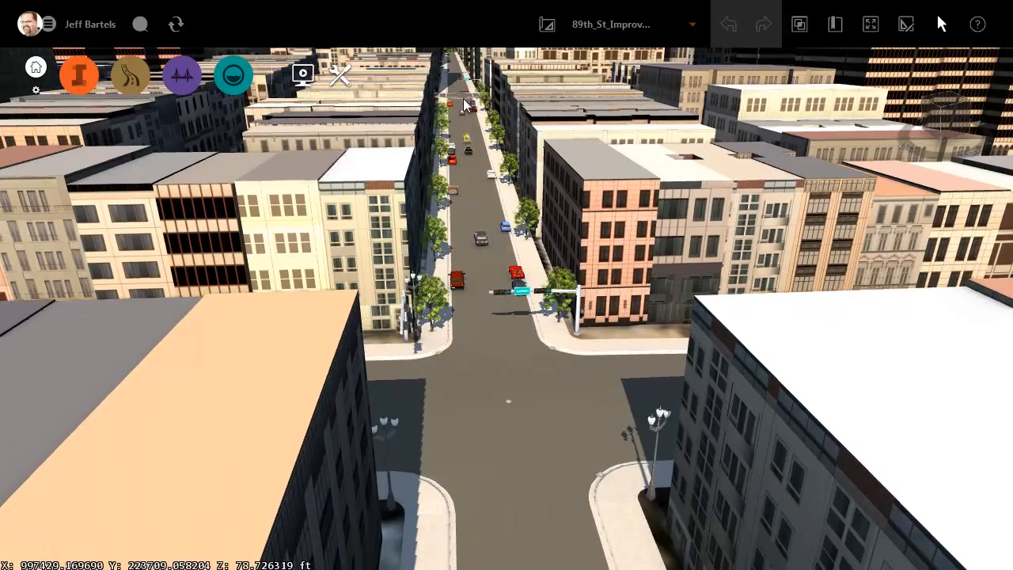
Step: Examine the crosswalk striping at the intersection at the far end of 89th St. from street level
double_click(464, 99)
drag(460, 316, 462, 353)
shift+middle_drag(464, 358, 644, 407)
shift+middle_drag(405, 385, 837, 385)
shift+middle_drag(425, 465, 523, 436)
drag(522, 436, 505, 457)
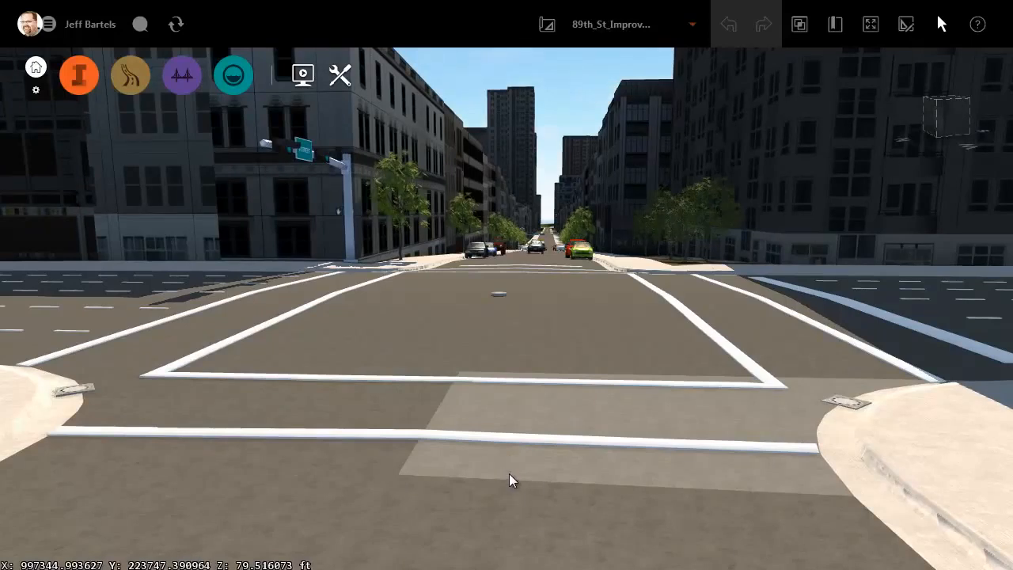
scroll(486, 498, up, 3)
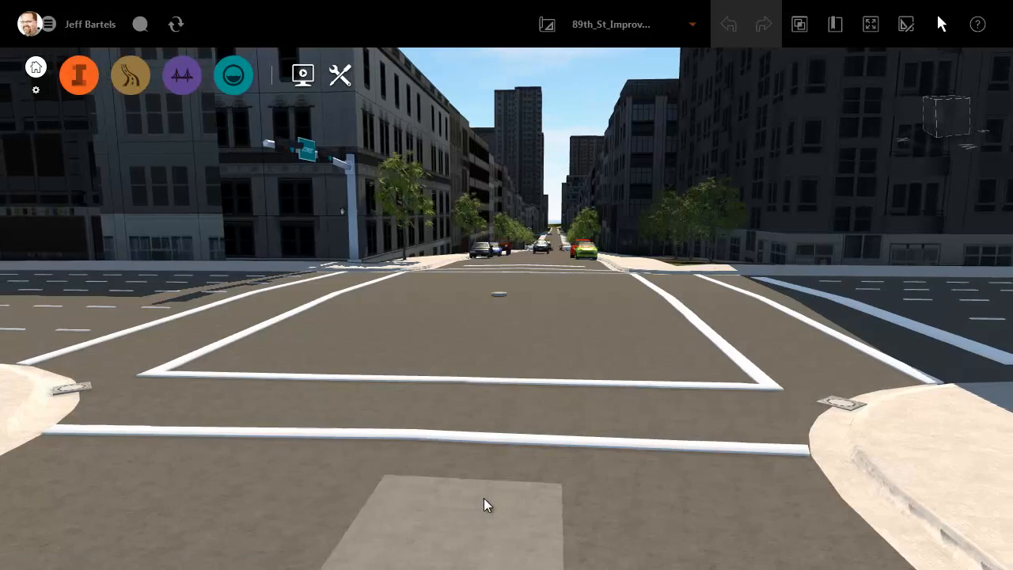
scroll(497, 498, up, 2)
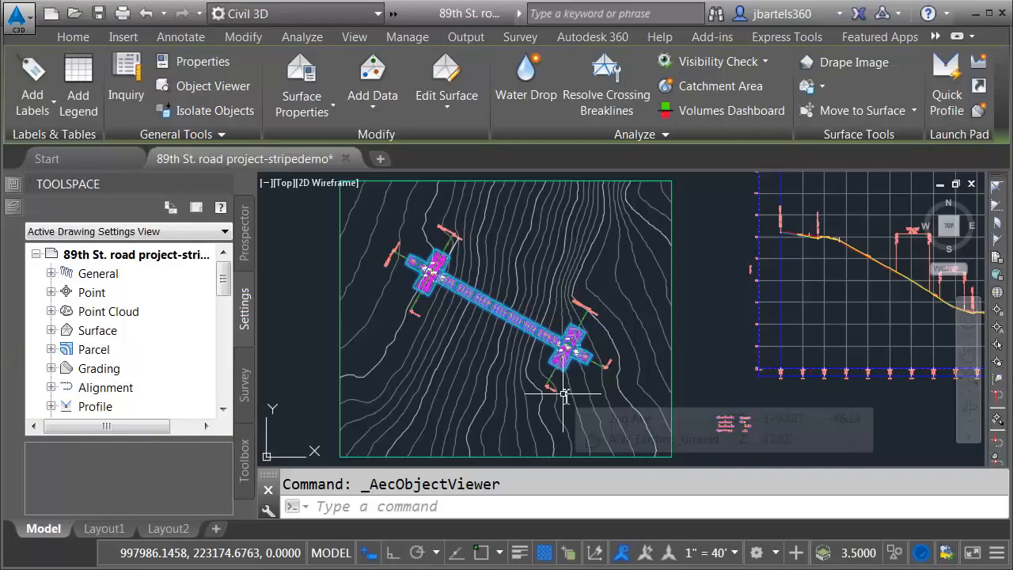
Step: Switch to Civil 3D, deselect the road surface, and freeze the road corridor's layer by picking the corridor
scroll(575, 366, up, 5)
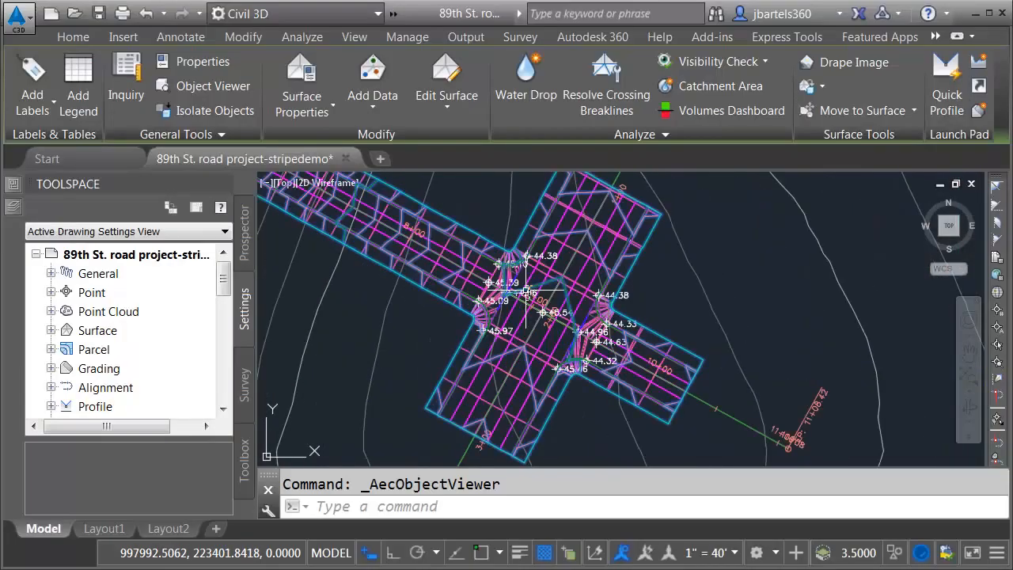
key(Escape)
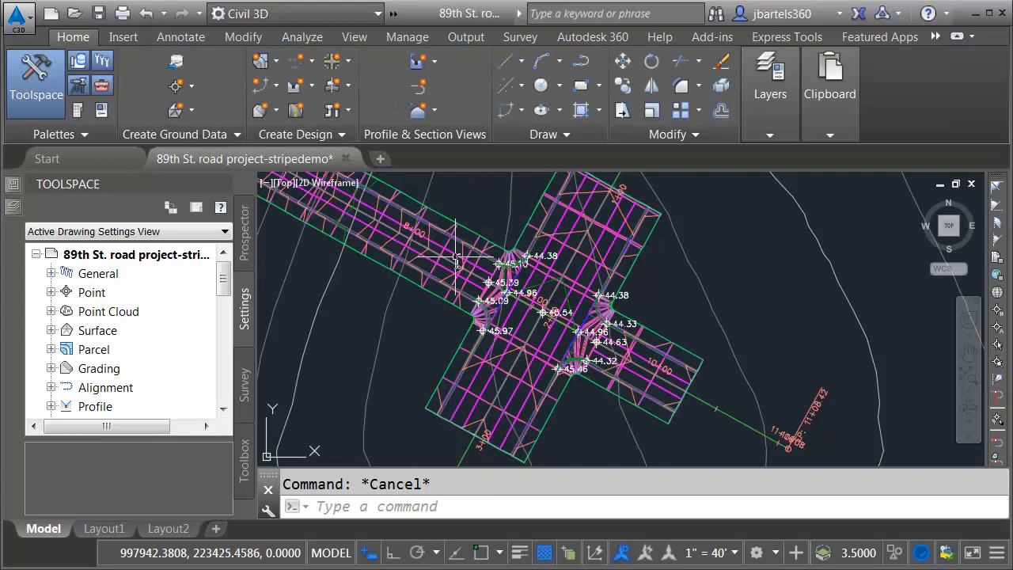
scroll(455, 259, up, 2)
click(772, 131)
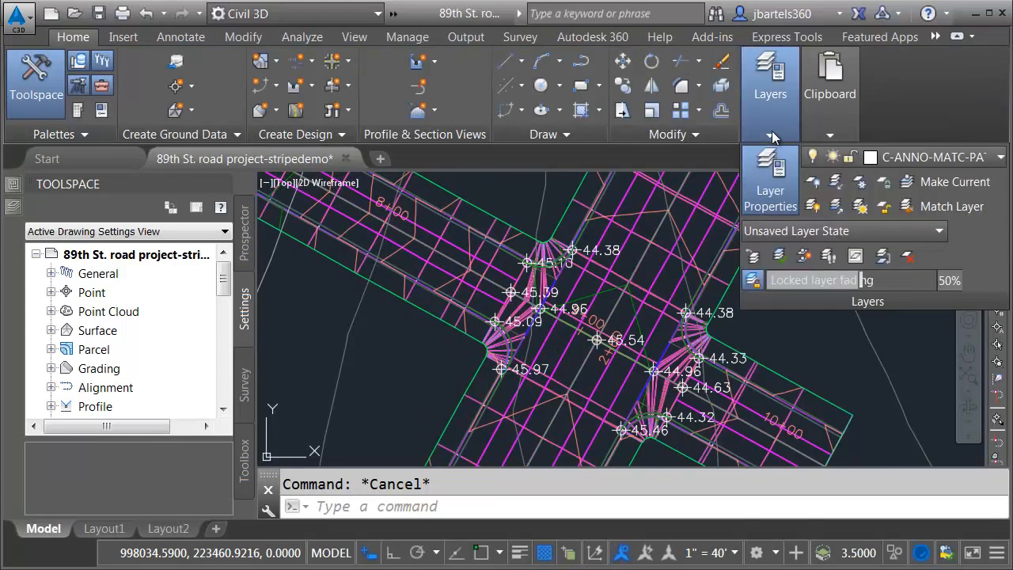
click(859, 182)
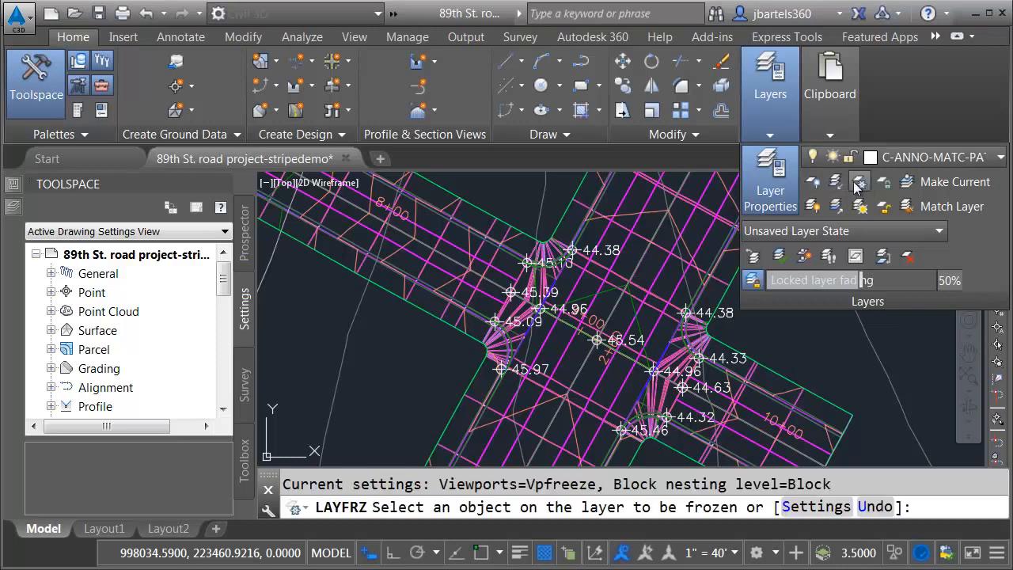
click(497, 262)
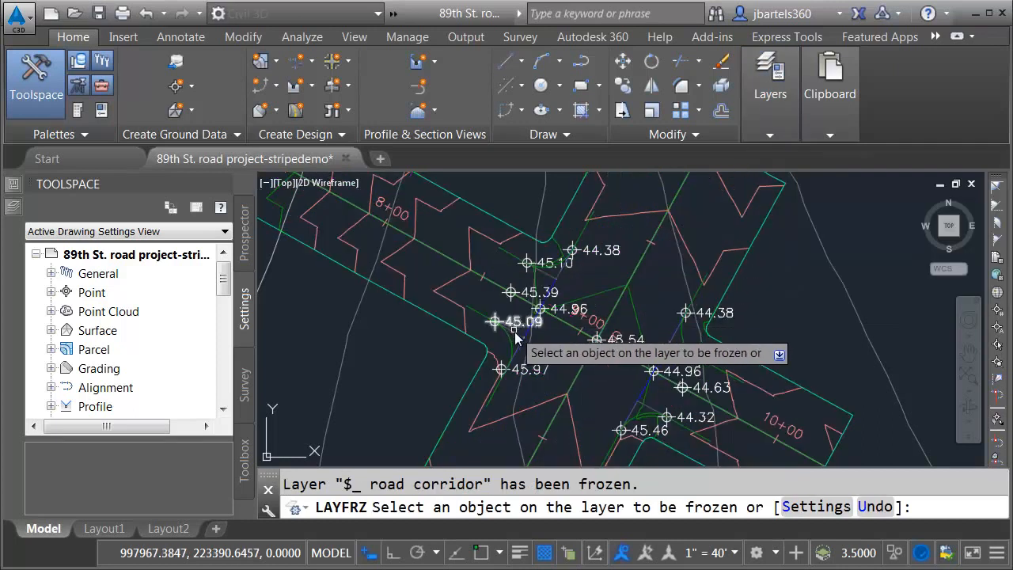
Step: Freeze the layer of the spot elevation labels at the lower intersection
scroll(503, 317, up, 2)
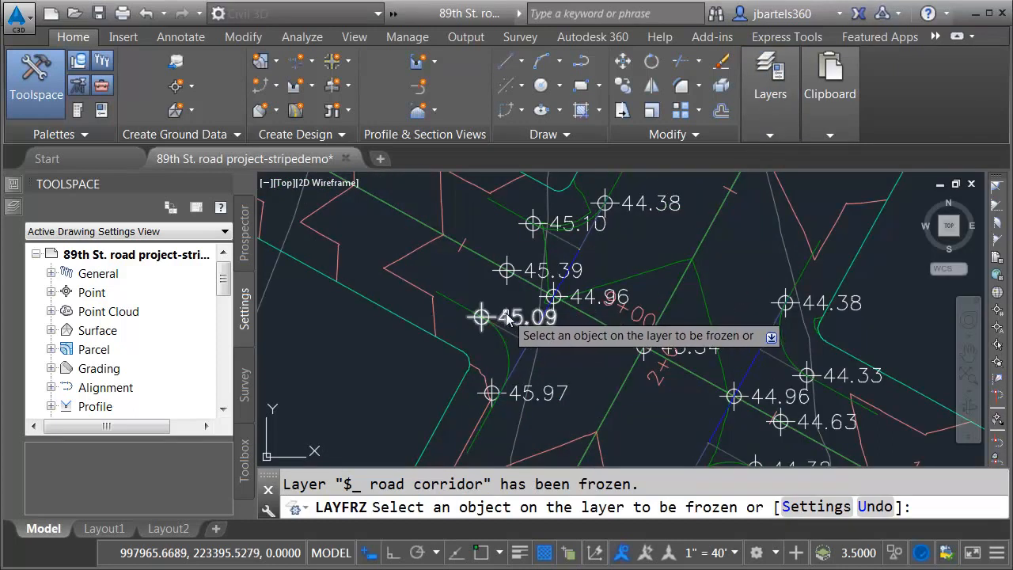
click(506, 317)
scroll(555, 342, down, 3)
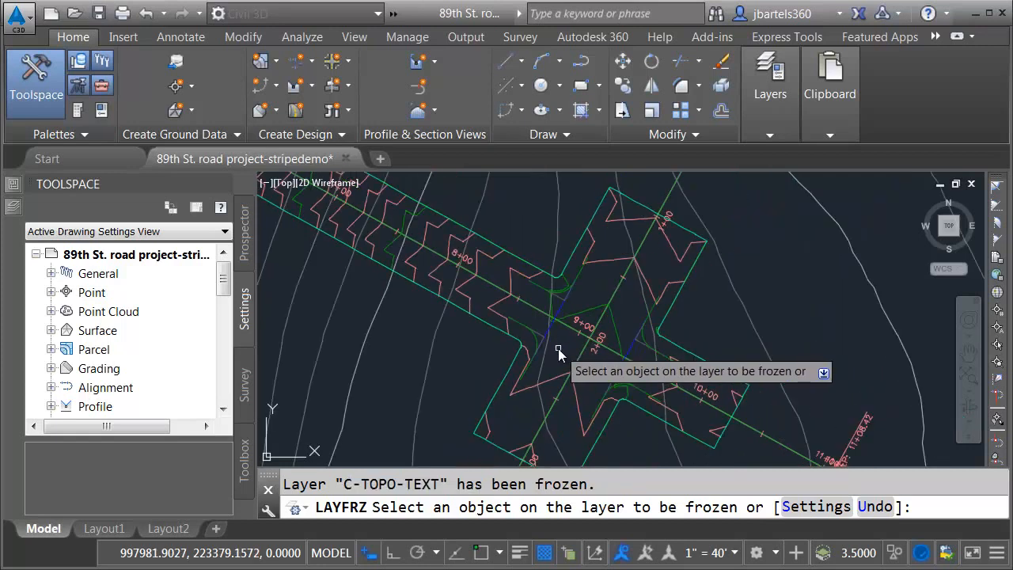
key(Escape)
Step: Turn on the $_striping layer
click(770, 103)
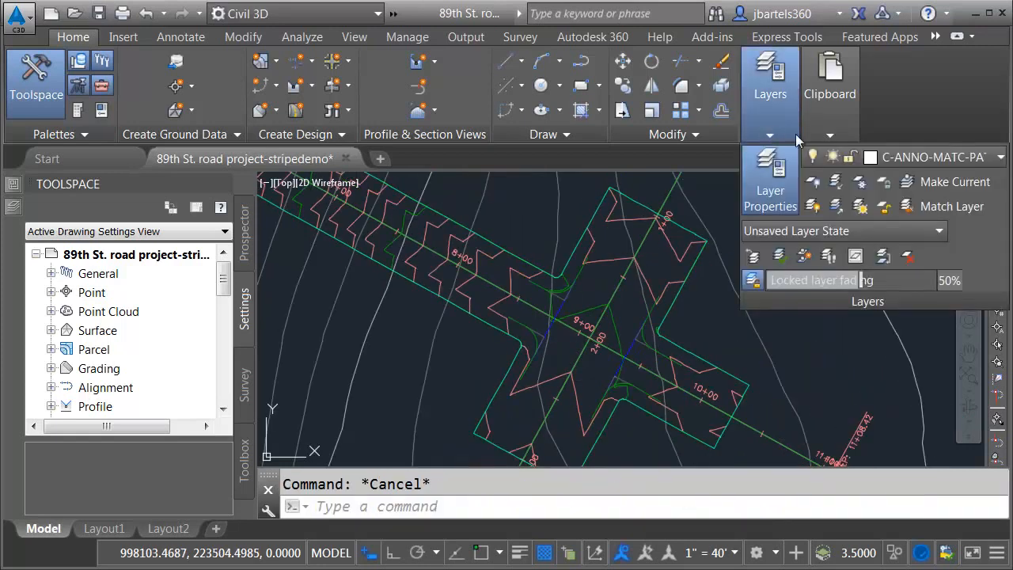
click(900, 158)
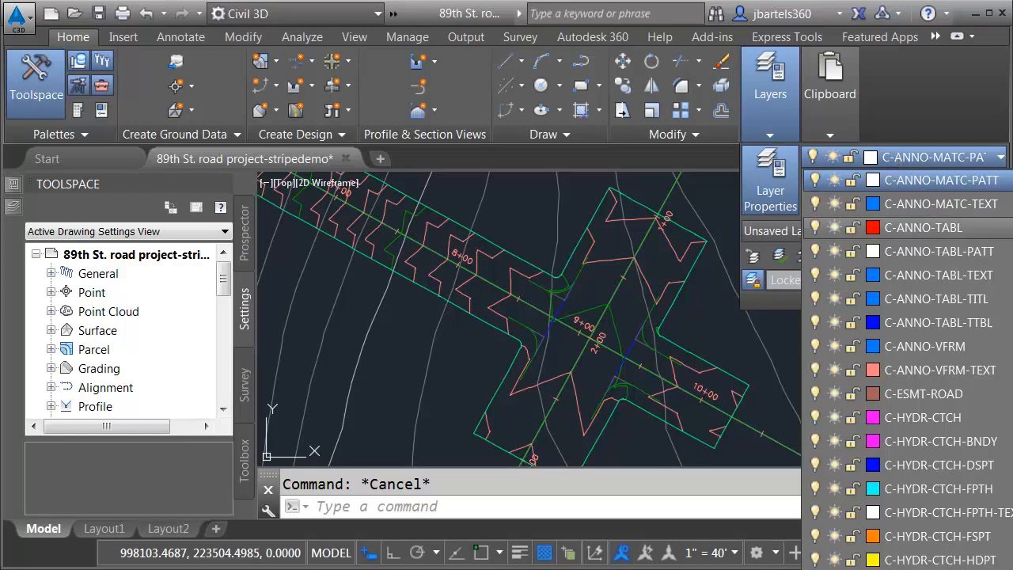
scroll(903, 228, up, 4)
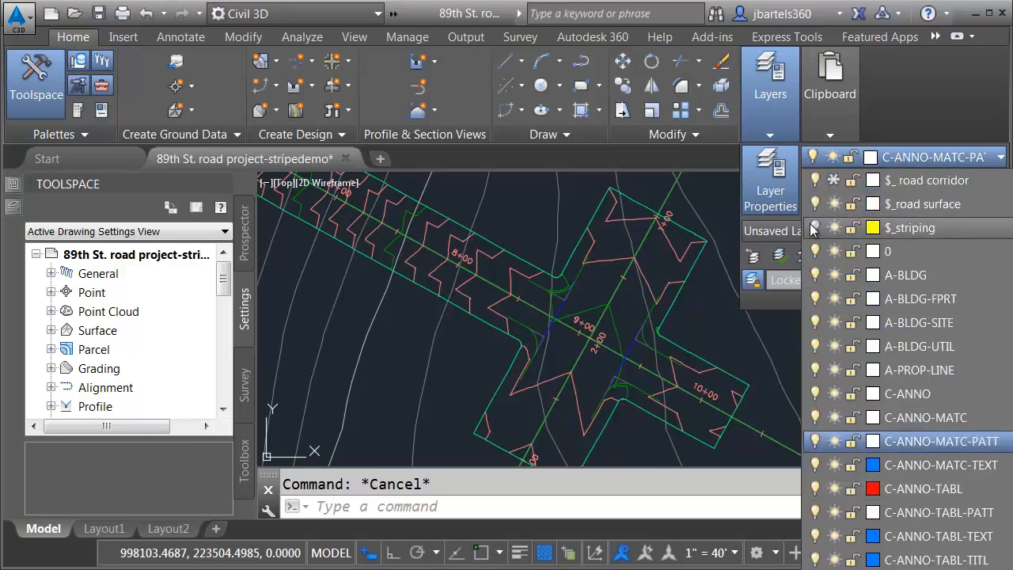
click(813, 228)
key(Escape)
Step: Examine the closed striping outlines of the crosswalks and lane lines around the lower intersection
scroll(552, 345, up, 4)
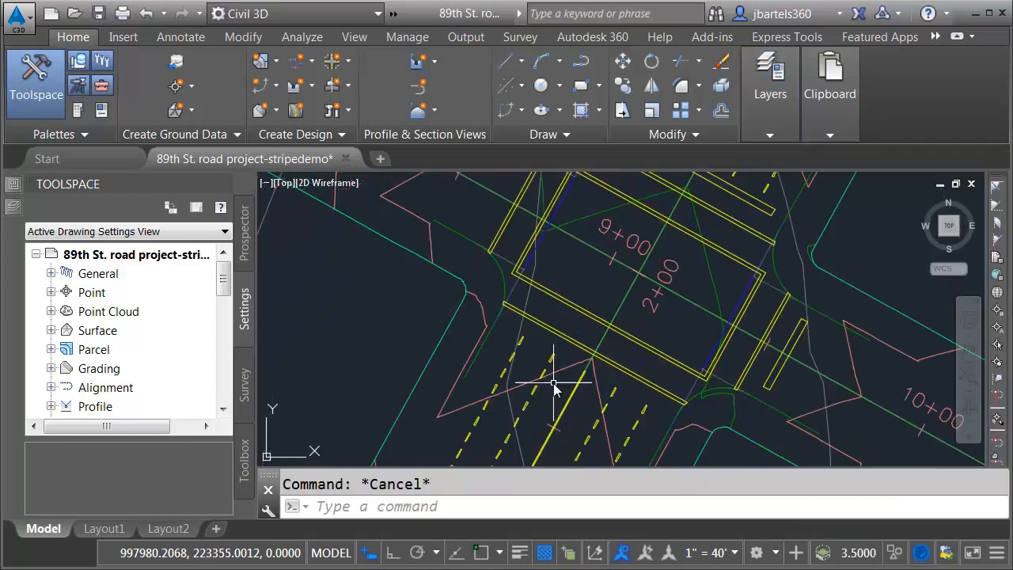
scroll(552, 346, up, 2)
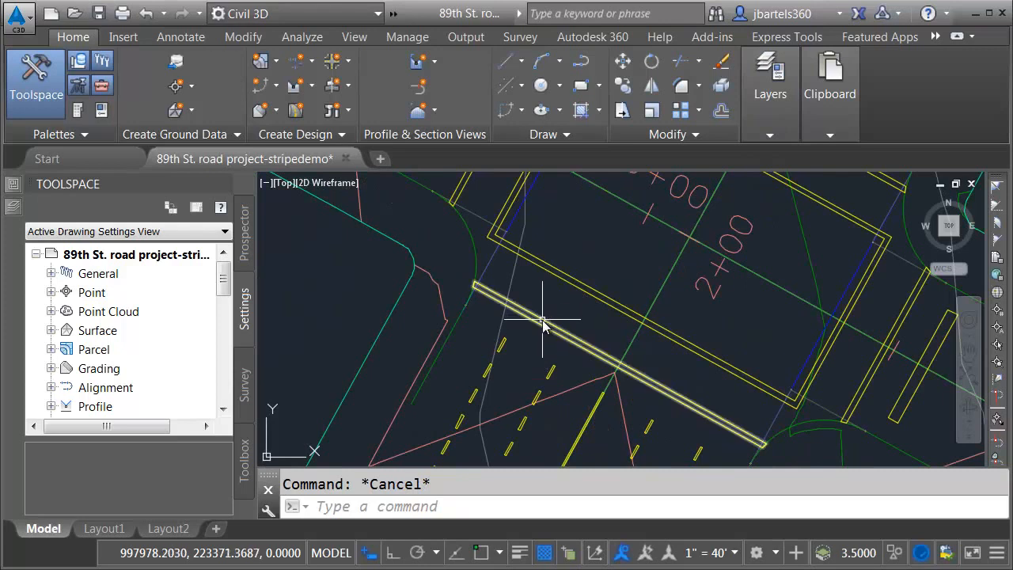
mouse_move(506, 339)
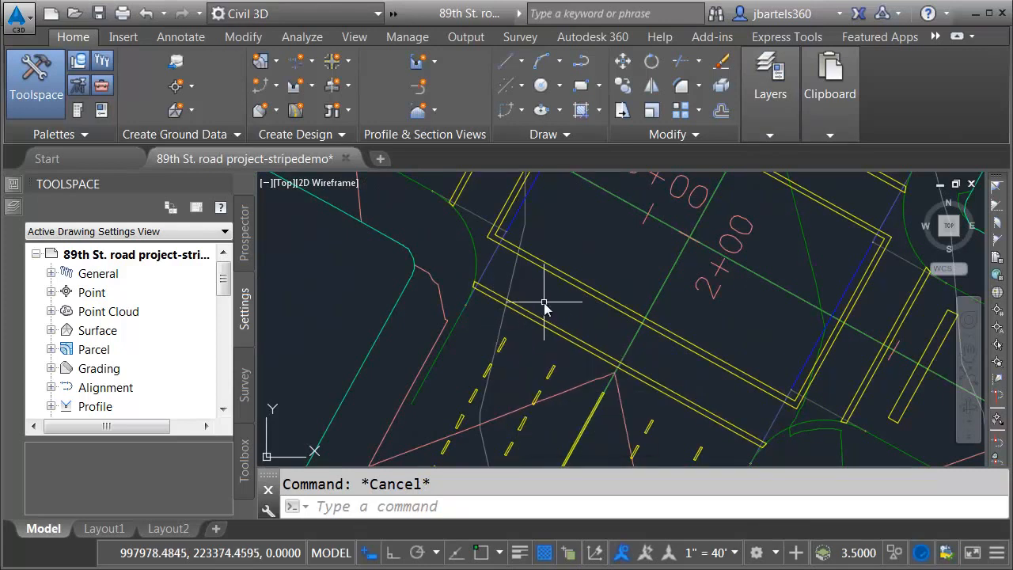
mouse_move(549, 294)
middle_down()
mouse_move(475, 378)
mouse_move(478, 353)
middle_up()
scroll(482, 373, down, 1)
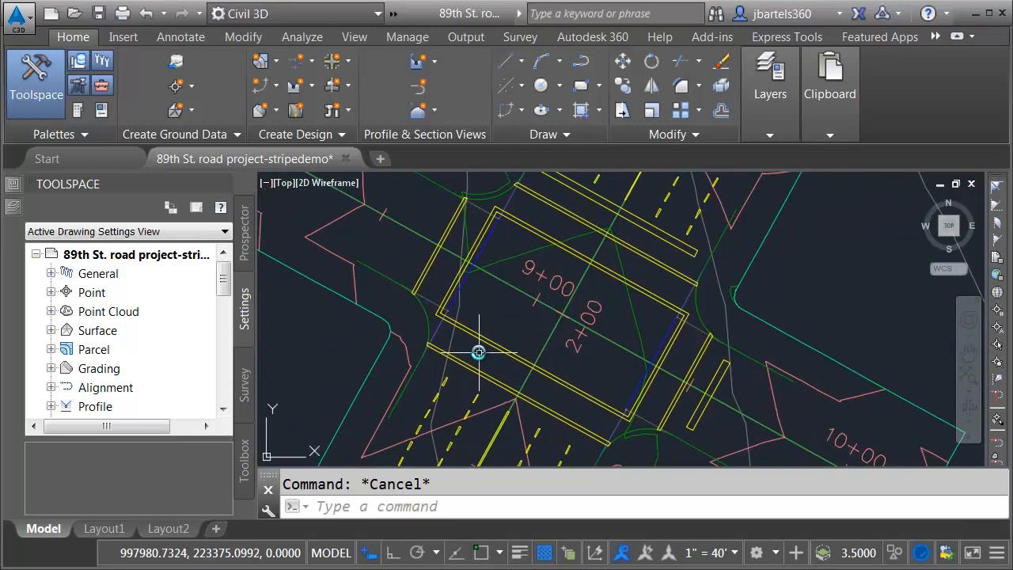
mouse_move(480, 359)
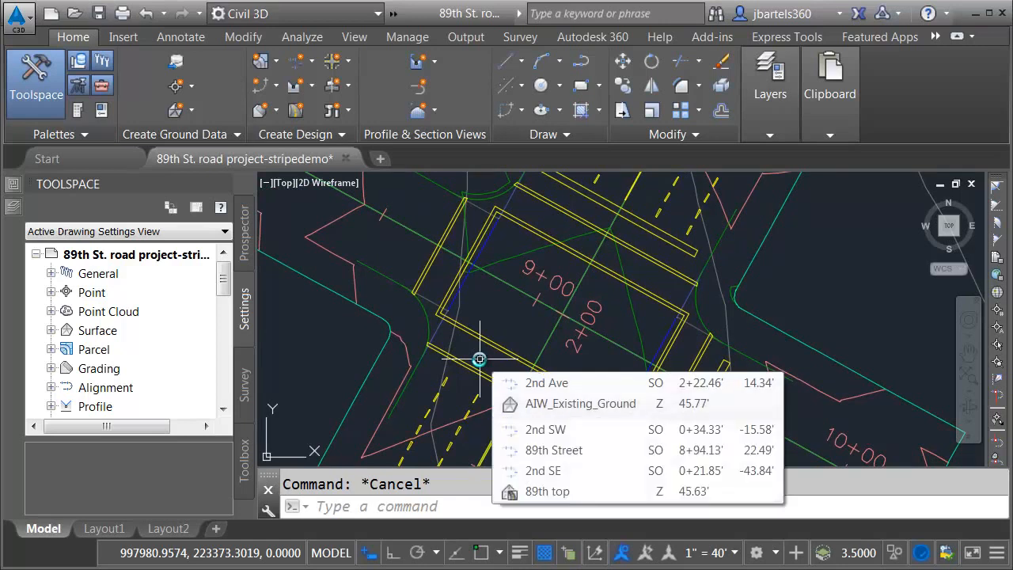
Step: Select all closed striping outlines similar to the upper-left crosswalk line and convert them to regions
click(430, 264)
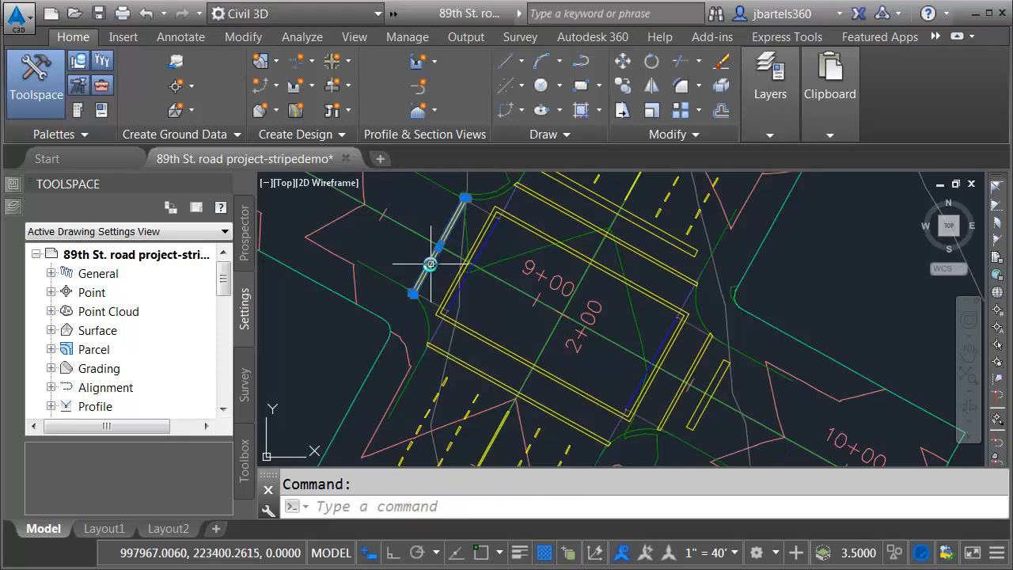
right_click(381, 239)
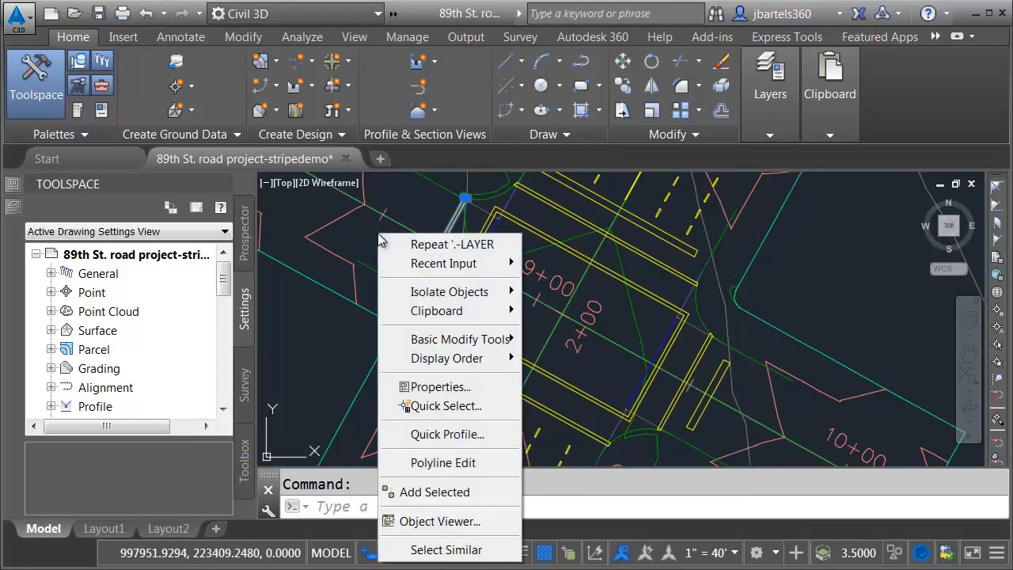
click(419, 550)
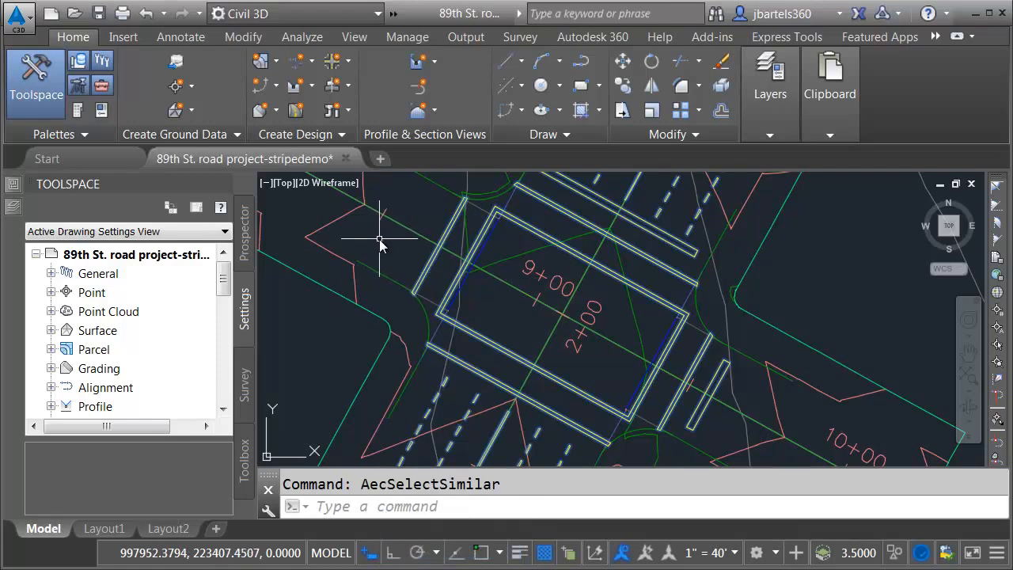
mouse_move(380, 239)
text(region)
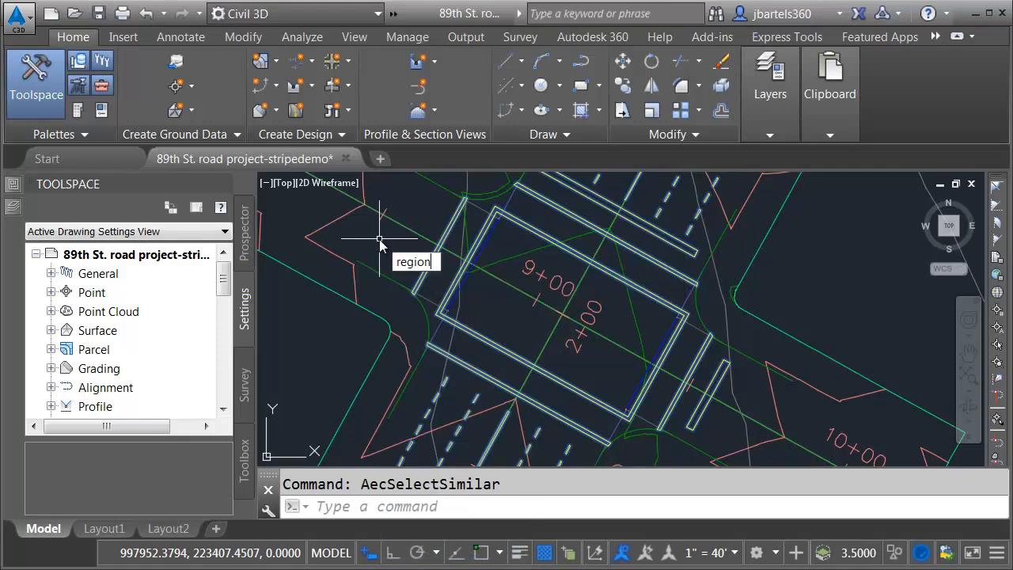
key(Return)
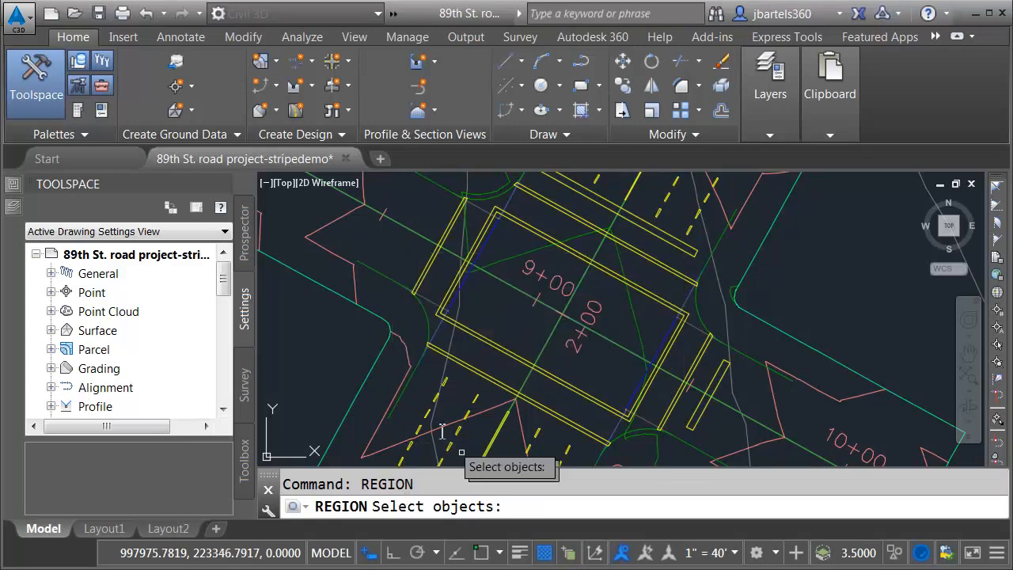
text(p)
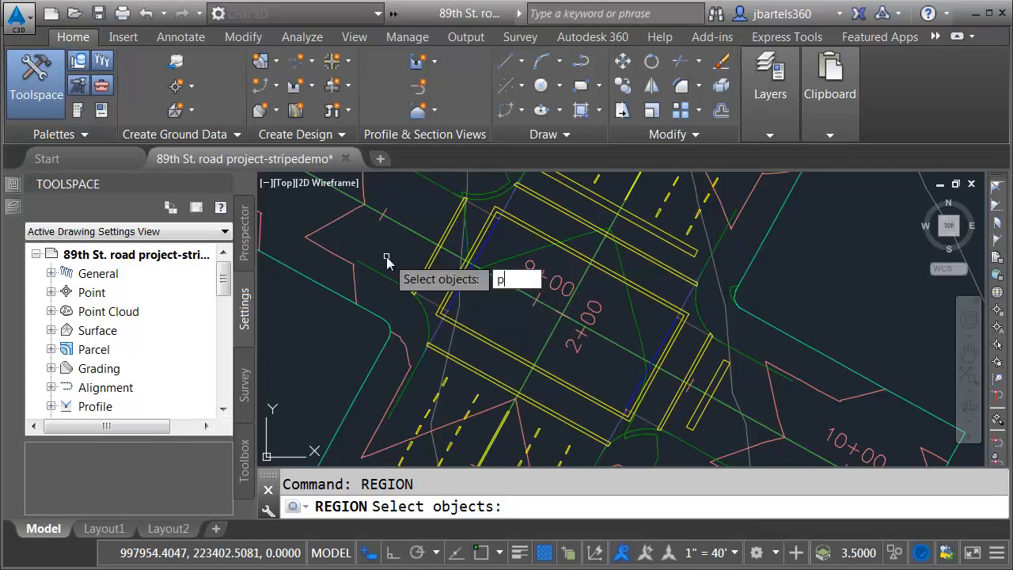
key(Return)
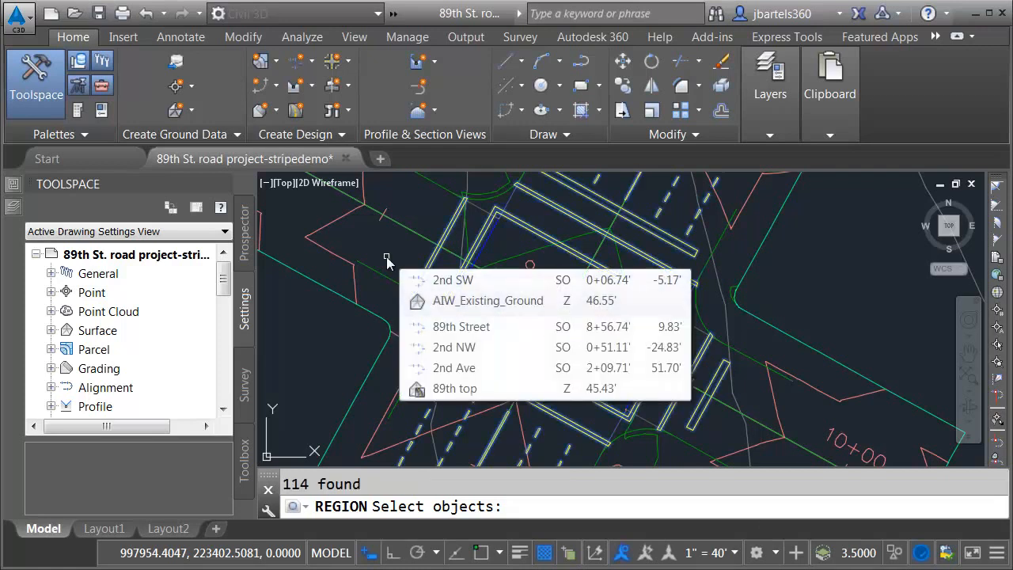
key(Return)
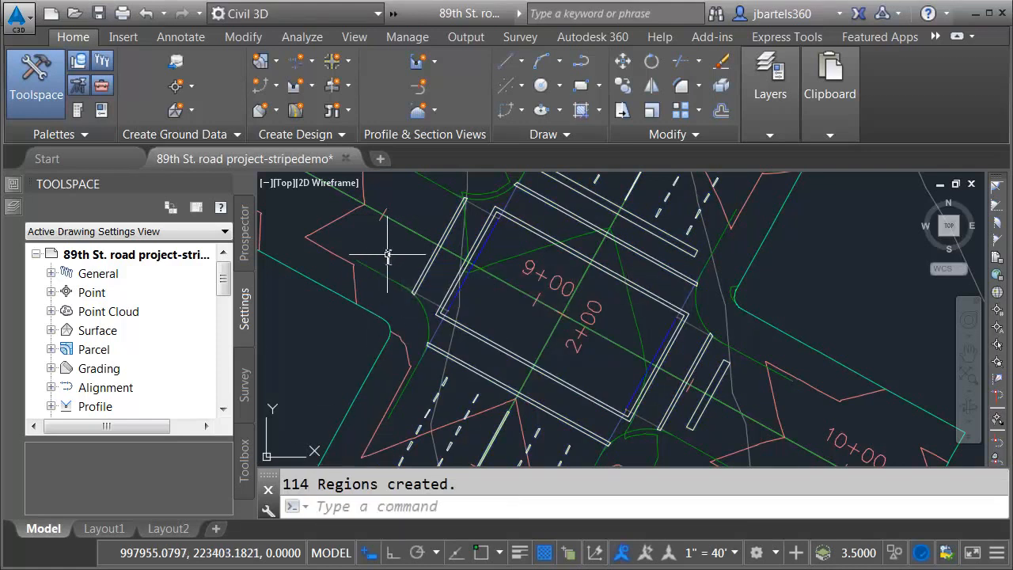
Step: Set the viewport's visual style to Conceptual to shade the striping regions at the intersection
click(313, 187)
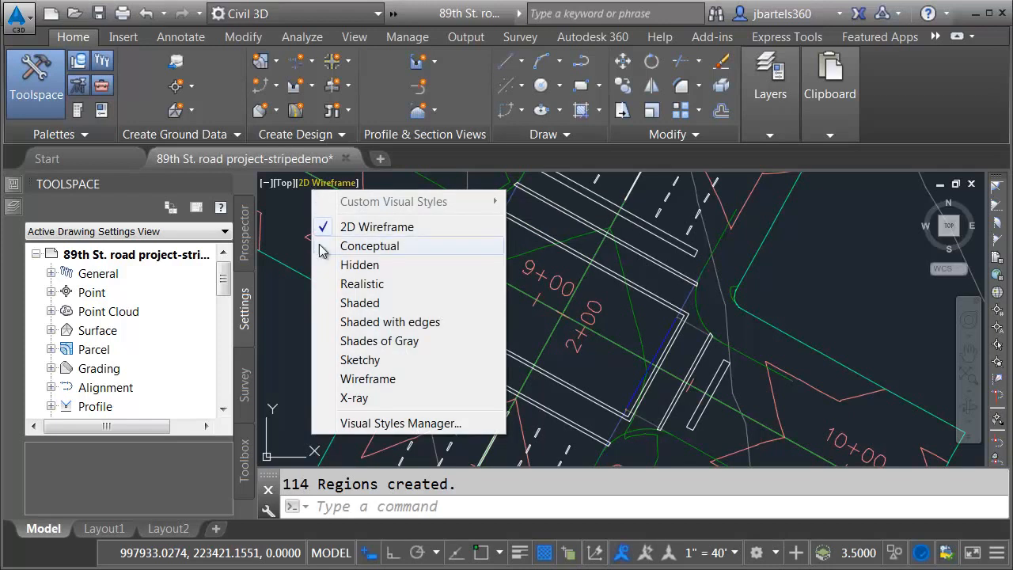
click(369, 247)
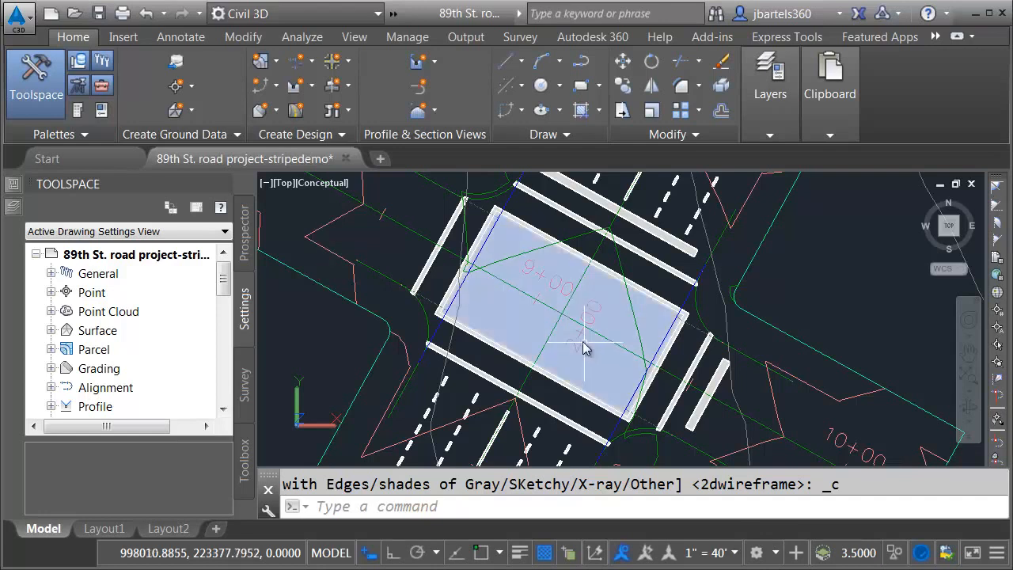
scroll(585, 357, up, 5)
middle_drag(583, 390, 552, 330)
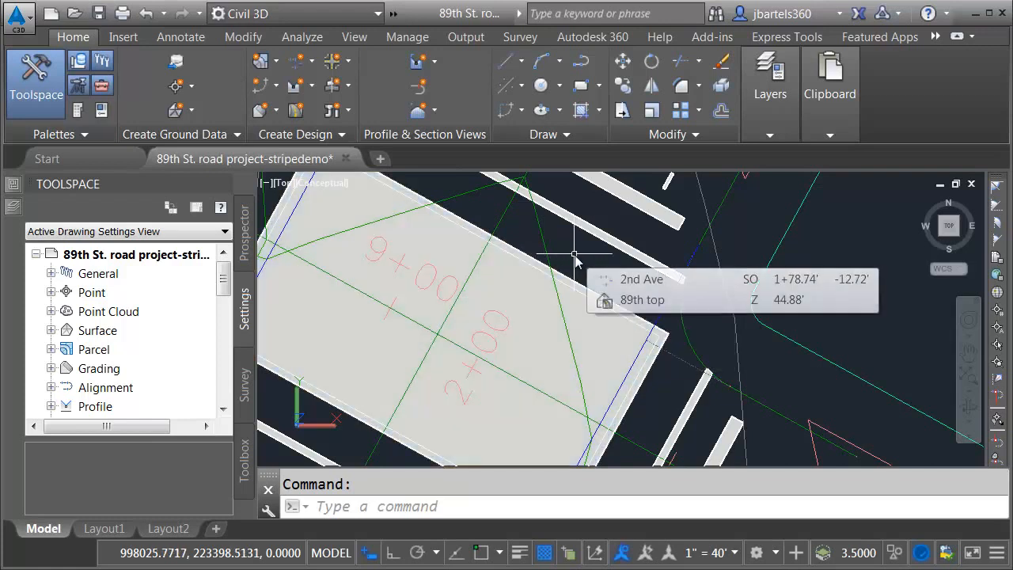
Step: Subtract the inner rectangular region from the outer one at the centre of the intersection
text(subtract)
key(Return)
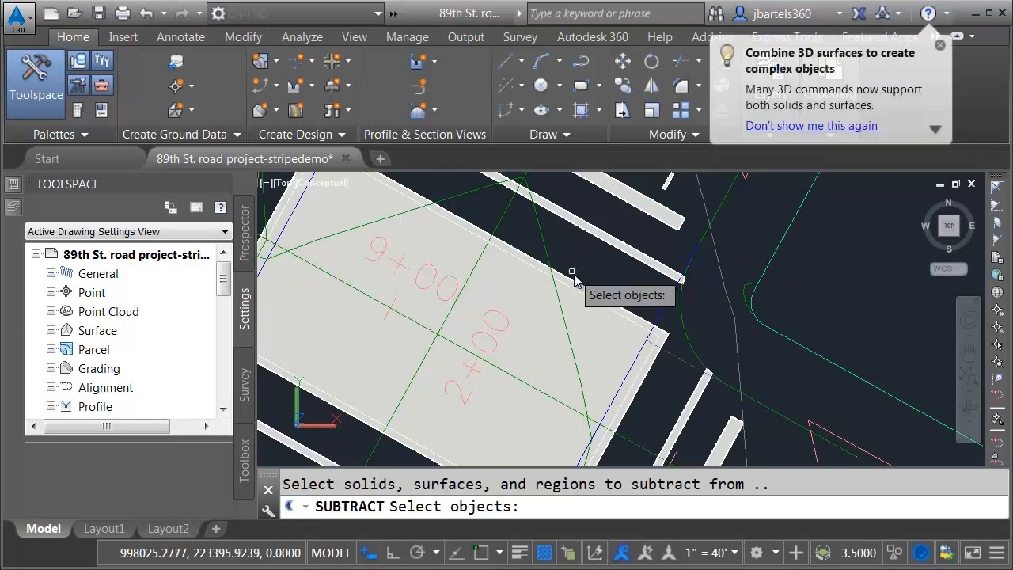
click(576, 287)
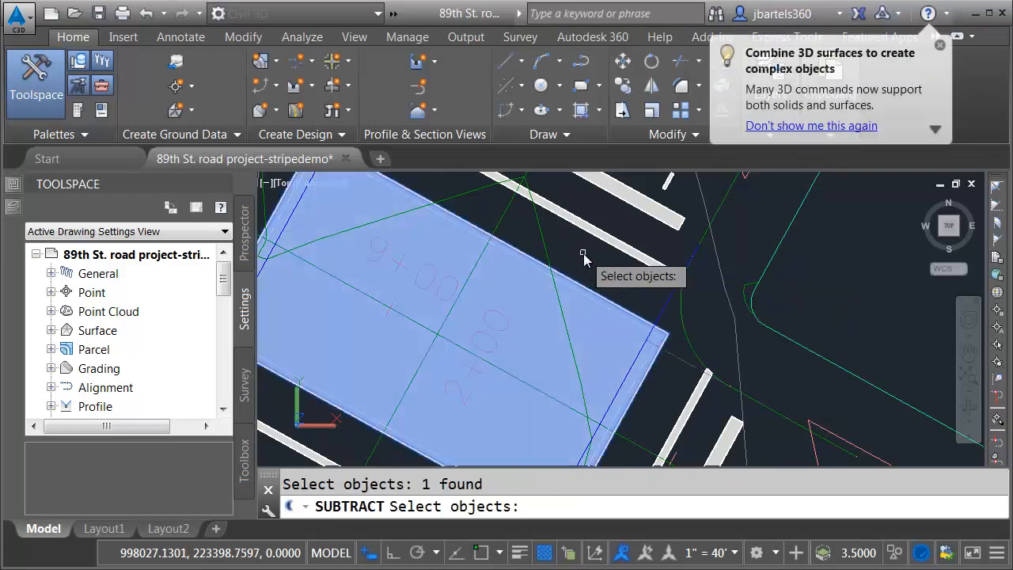
key(Return)
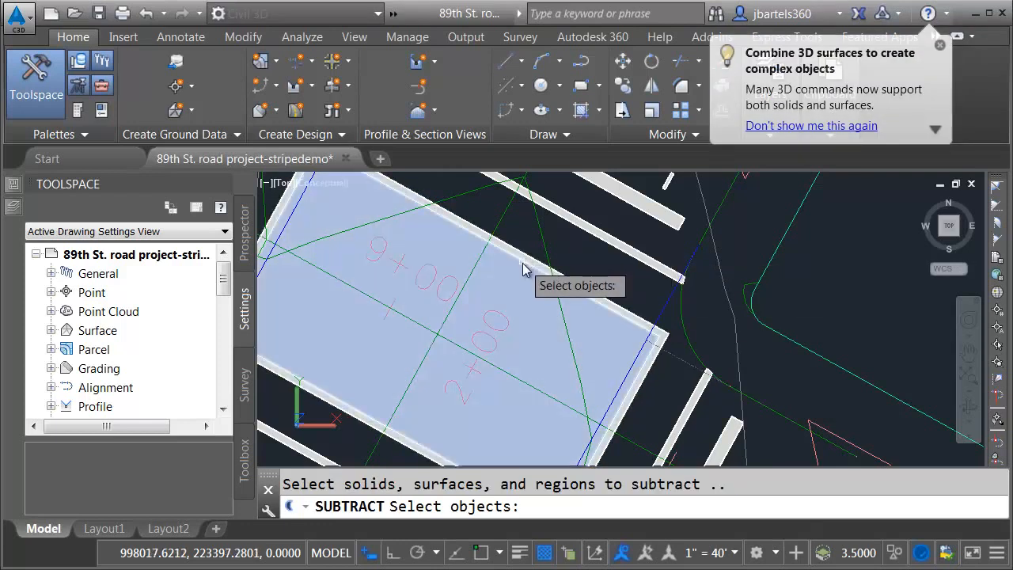
click(570, 247)
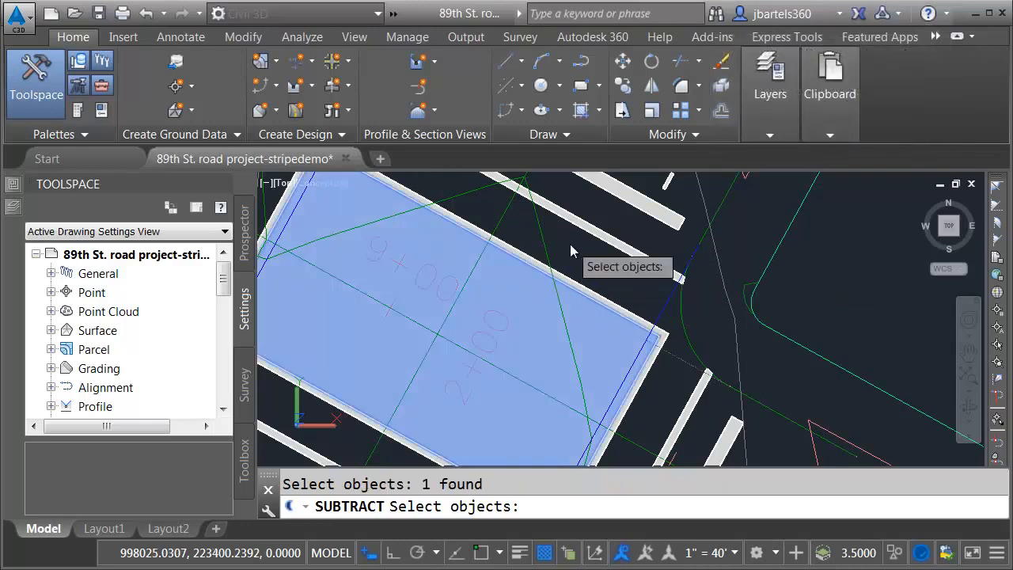
key(Return)
scroll(560, 300, down, 5)
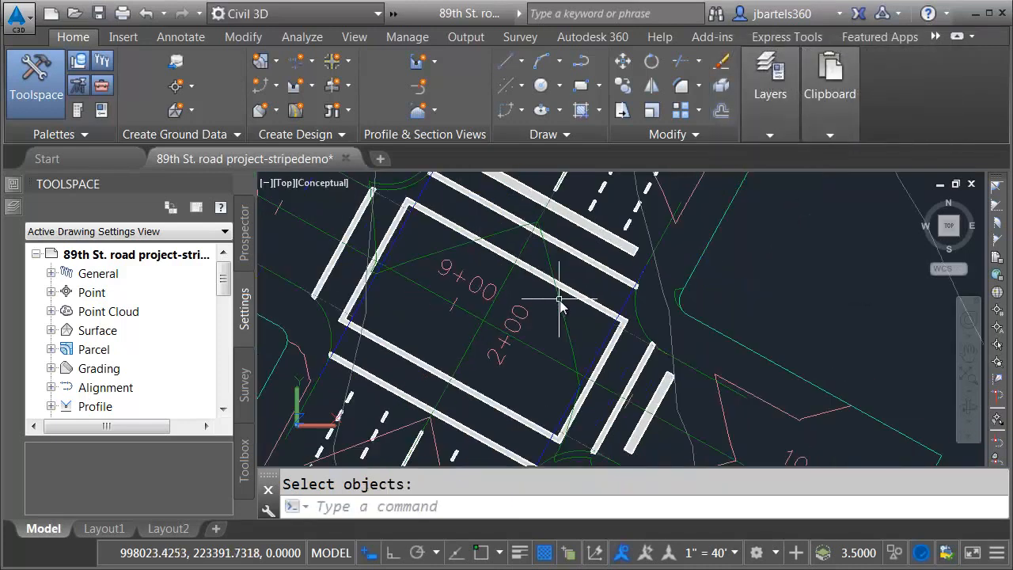
middle_drag(550, 294, 536, 300)
key(Escape)
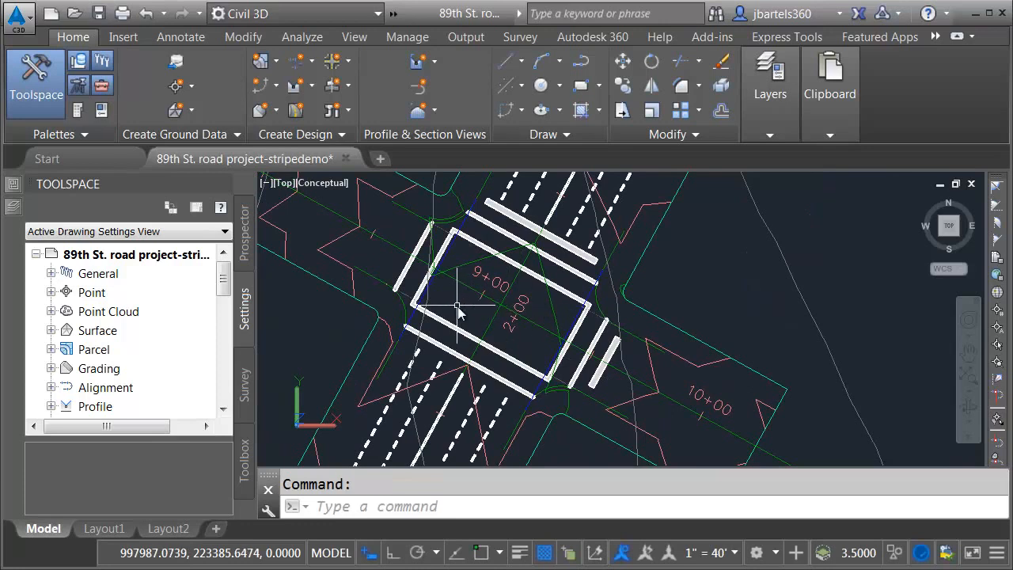
Step: Isolate the striping regions together with the road surface, selecting all similar regions from one crosswalk line
click(410, 273)
right_click(388, 262)
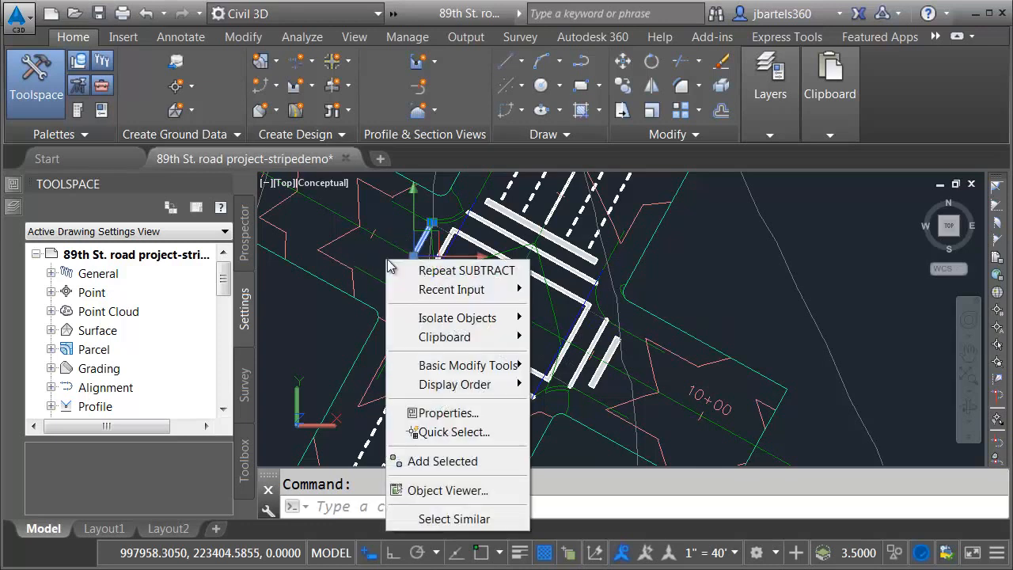
click(455, 519)
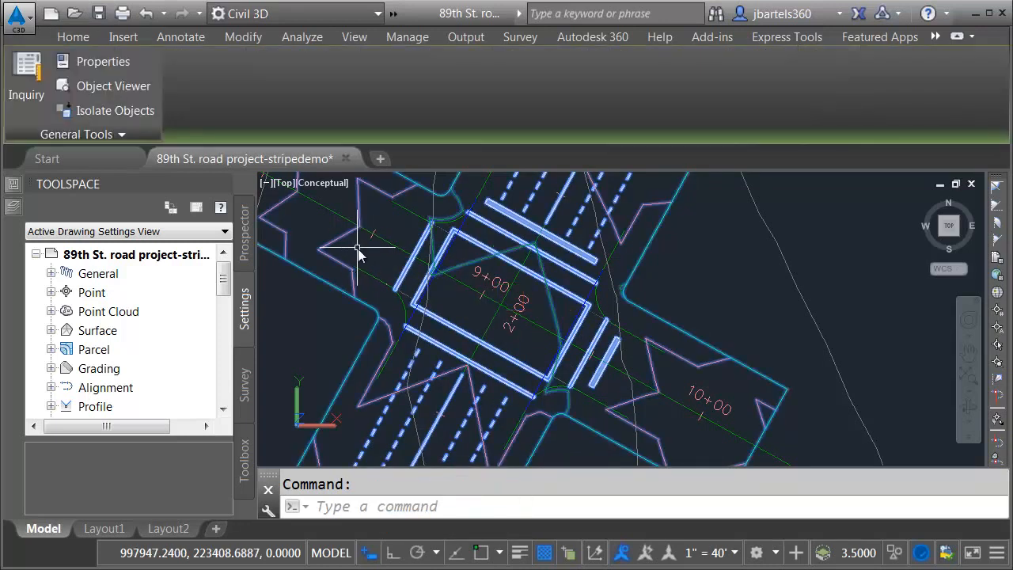
click(897, 557)
click(915, 515)
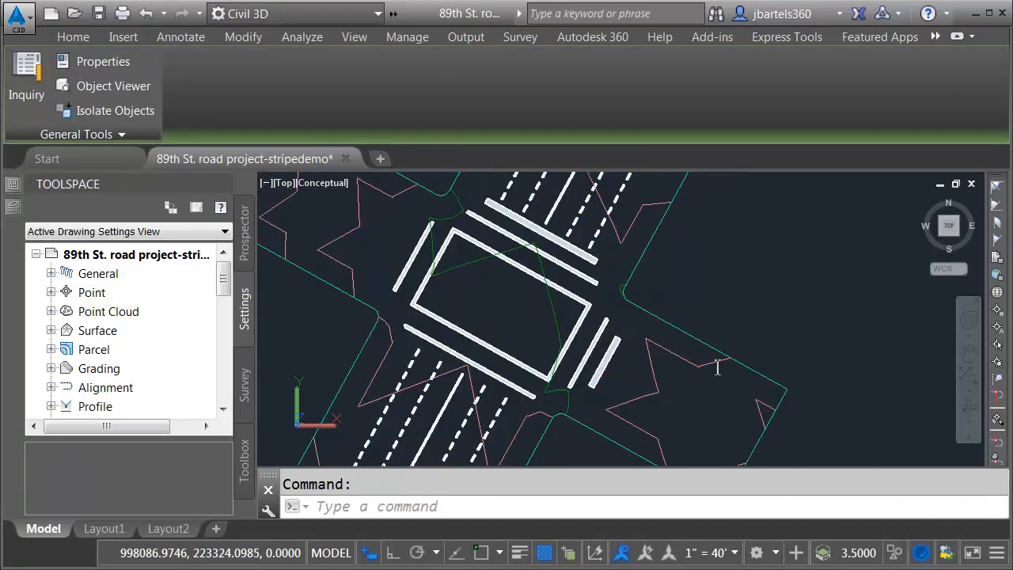
key(Escape)
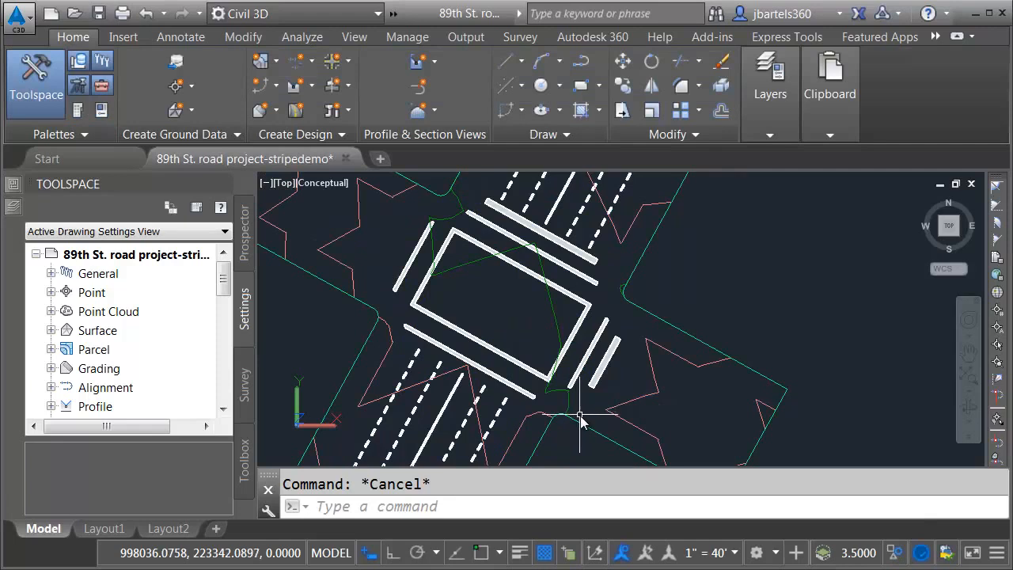
Step: Set up a solid extraction from the 89th top surface in a 3D view, with a depth of .1
mouse_move(563, 444)
middle_down()
mouse_move(549, 358)
mouse_move(518, 349)
mouse_move(547, 364)
mouse_move(541, 357)
middle_up()
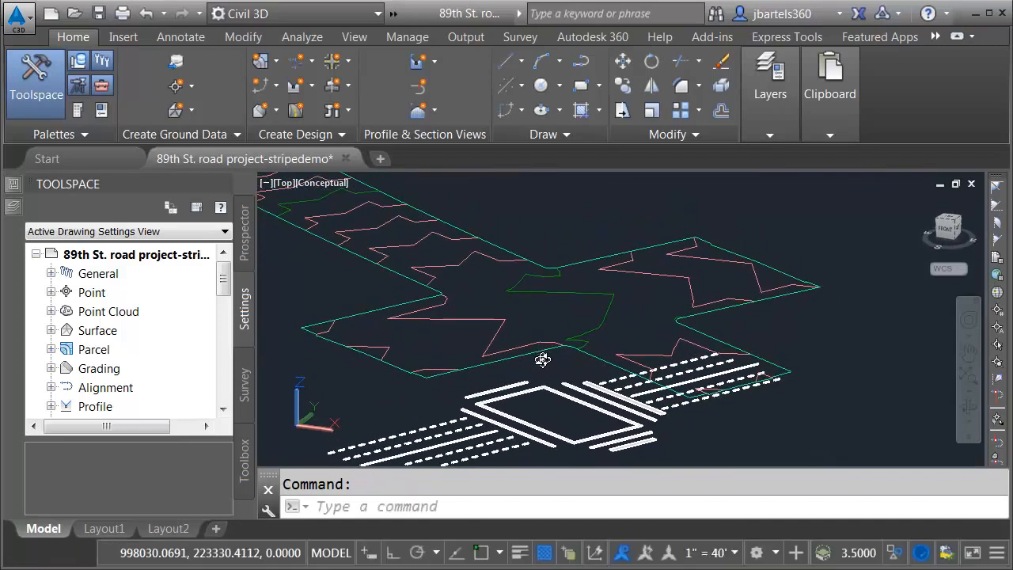
mouse_move(525, 416)
shift+middle_down()
mouse_move(562, 386)
mouse_move(575, 435)
mouse_move(591, 434)
shift+middle_up()
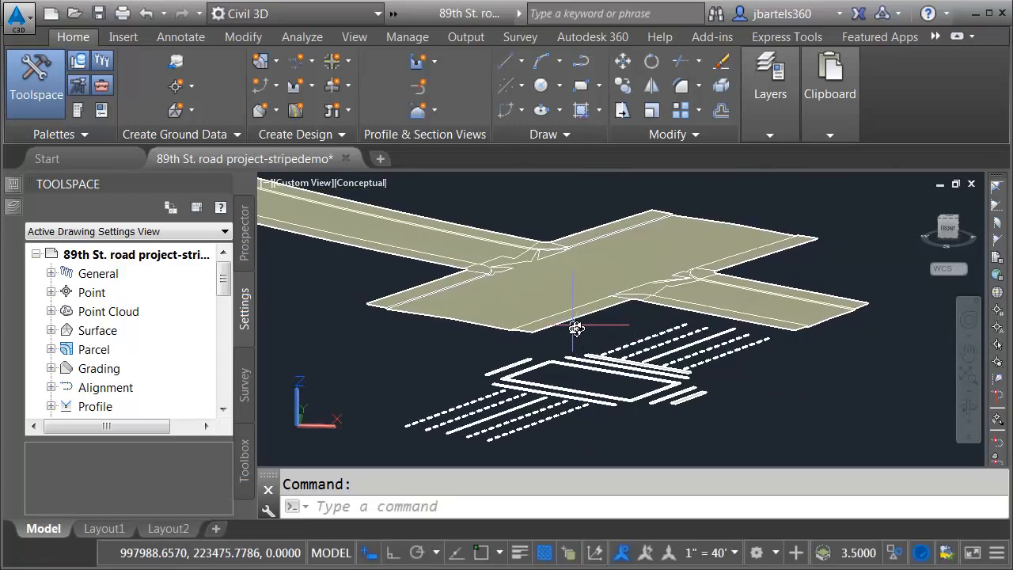
click(577, 330)
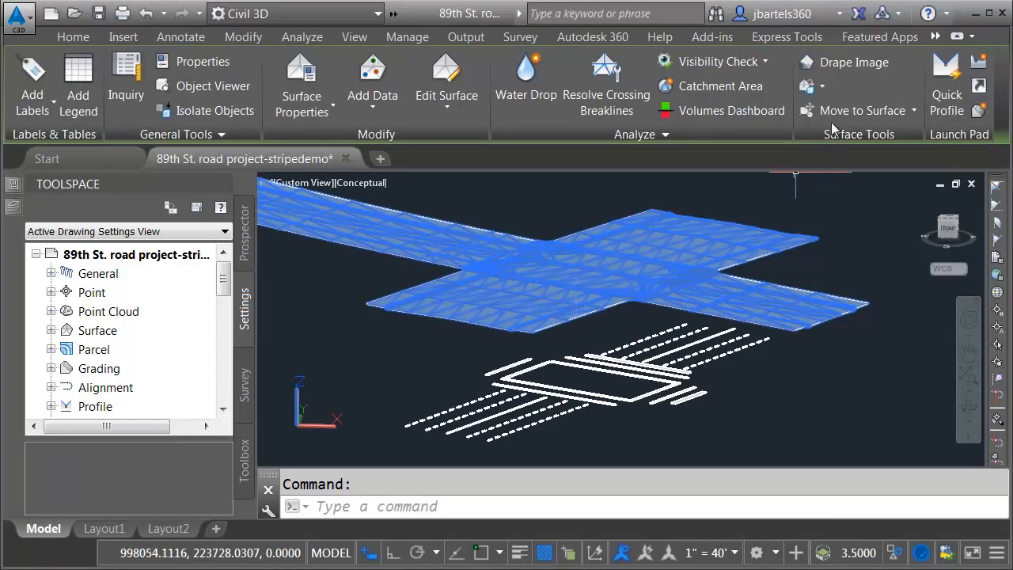
click(824, 87)
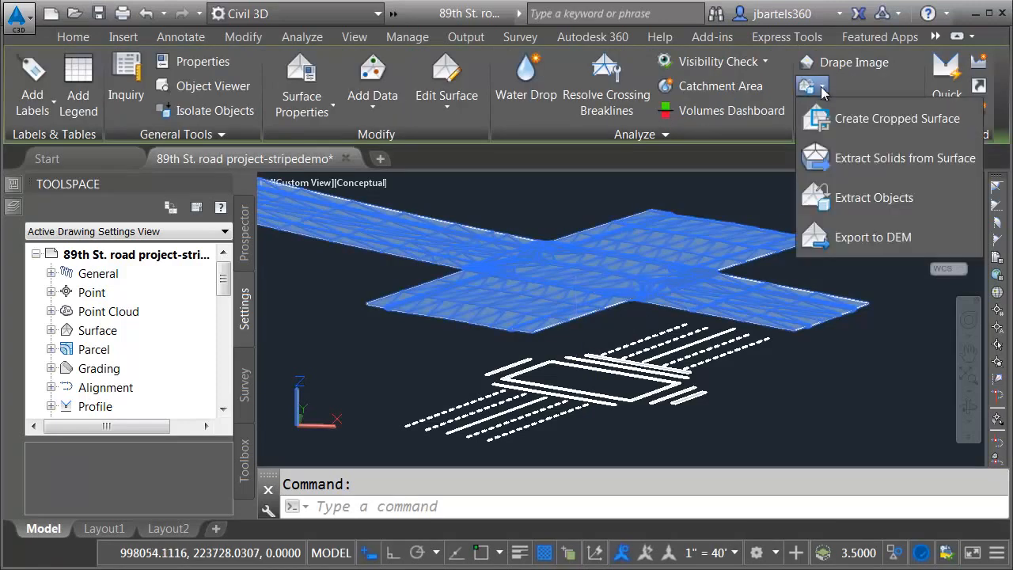
click(851, 159)
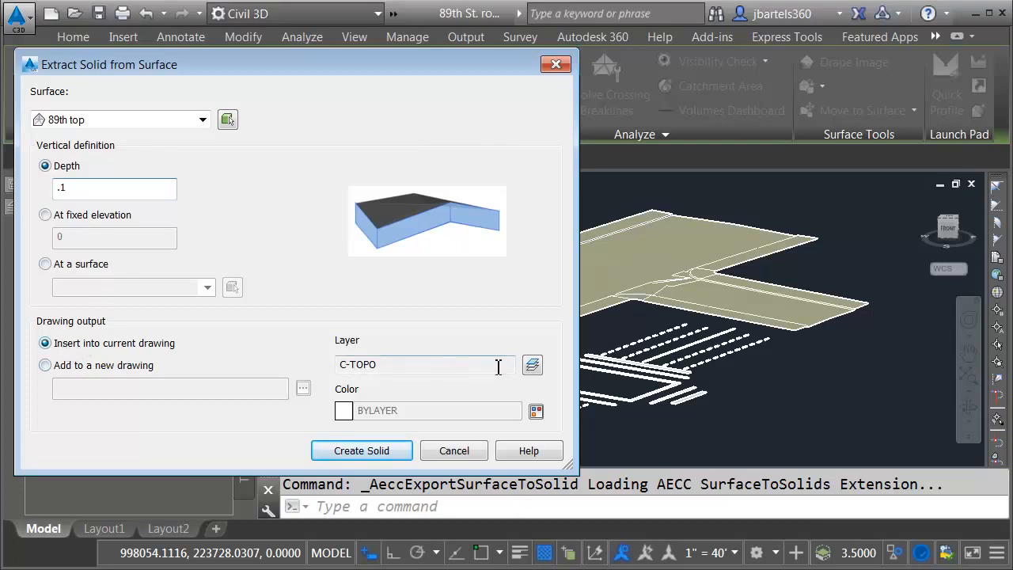
Step: Create a cyan layer named $surface-solid for the extracted solid
click(533, 366)
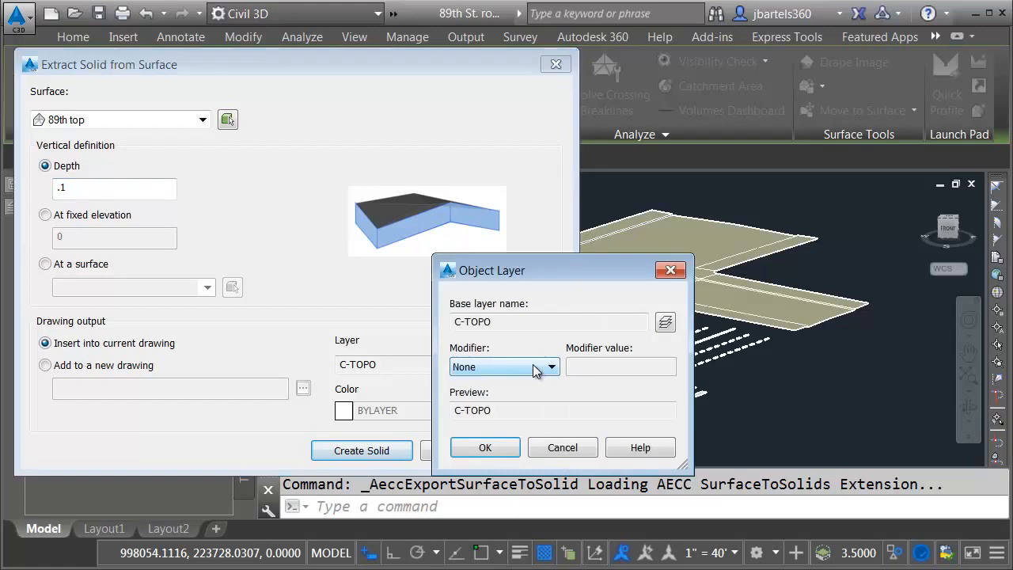
click(665, 324)
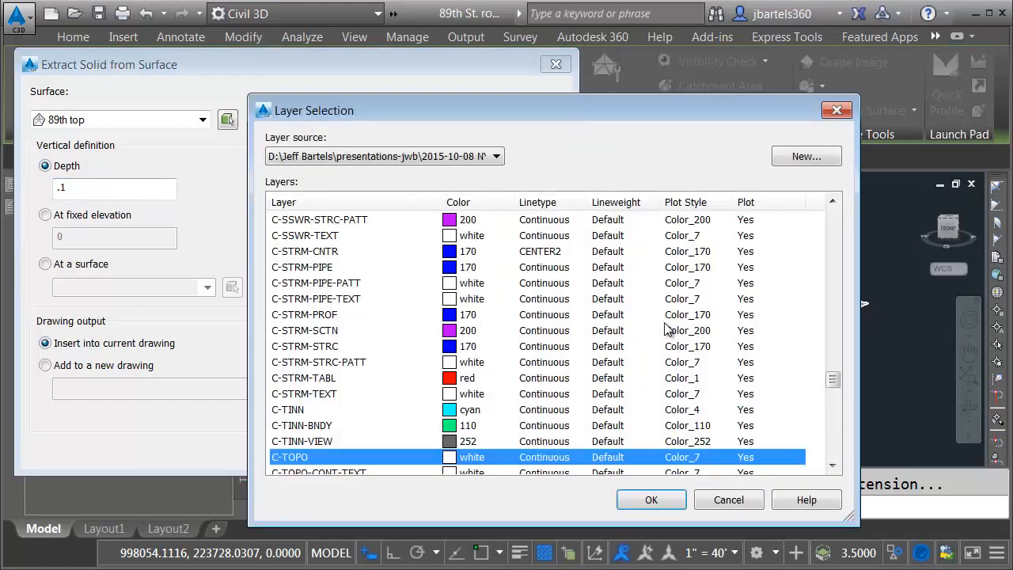
click(790, 157)
click(600, 232)
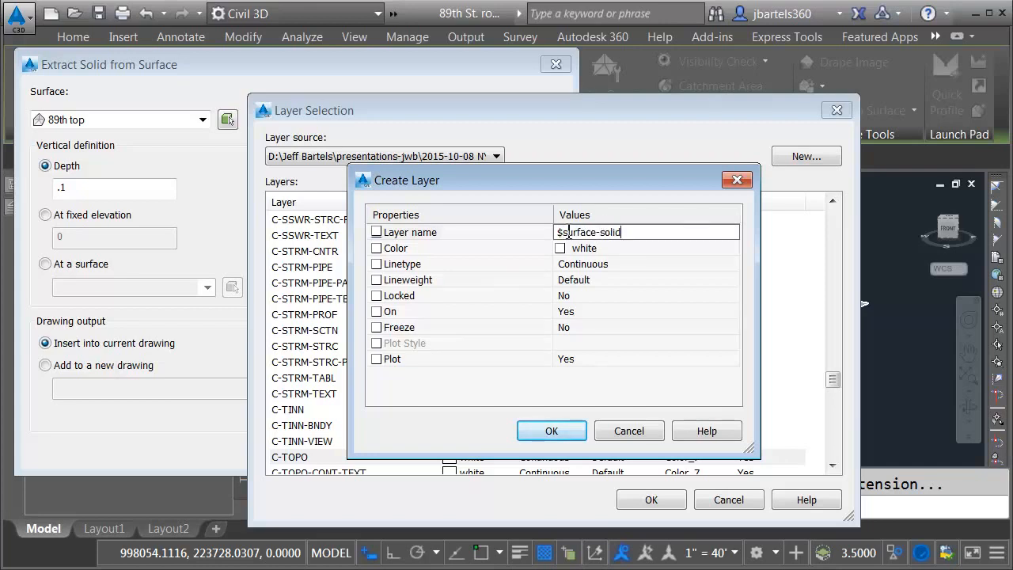
click(579, 249)
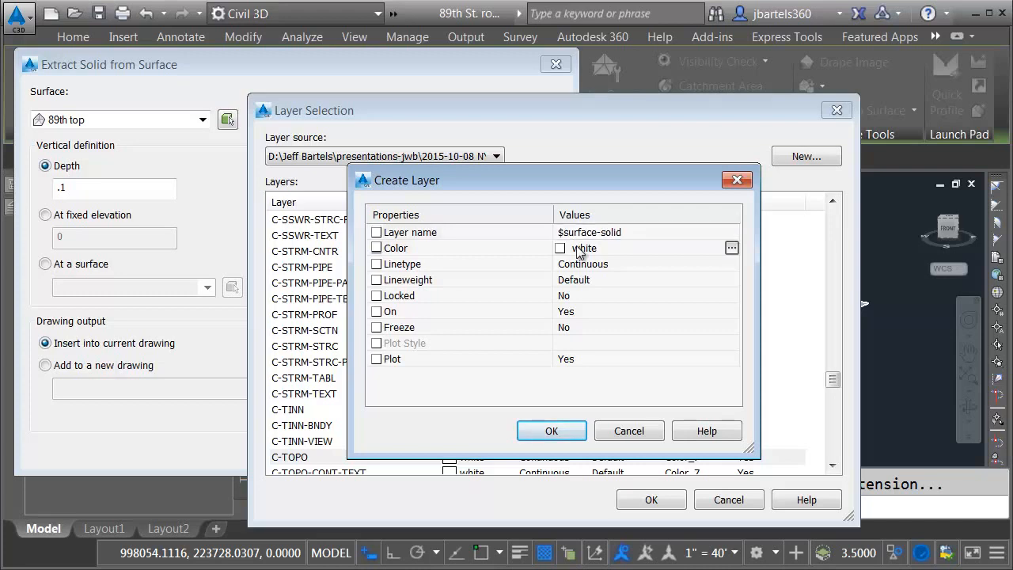
click(732, 248)
click(444, 370)
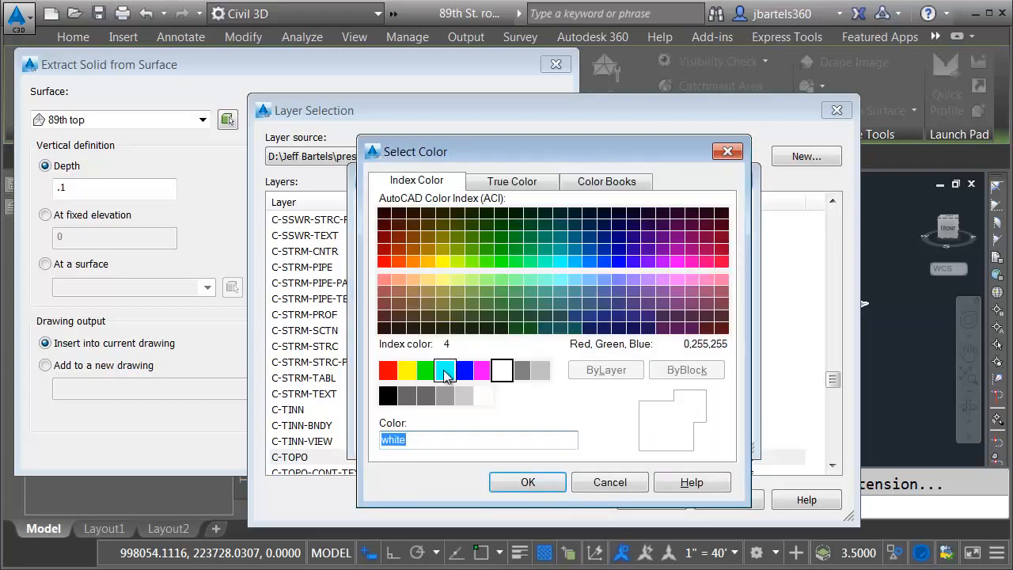
click(507, 442)
click(524, 482)
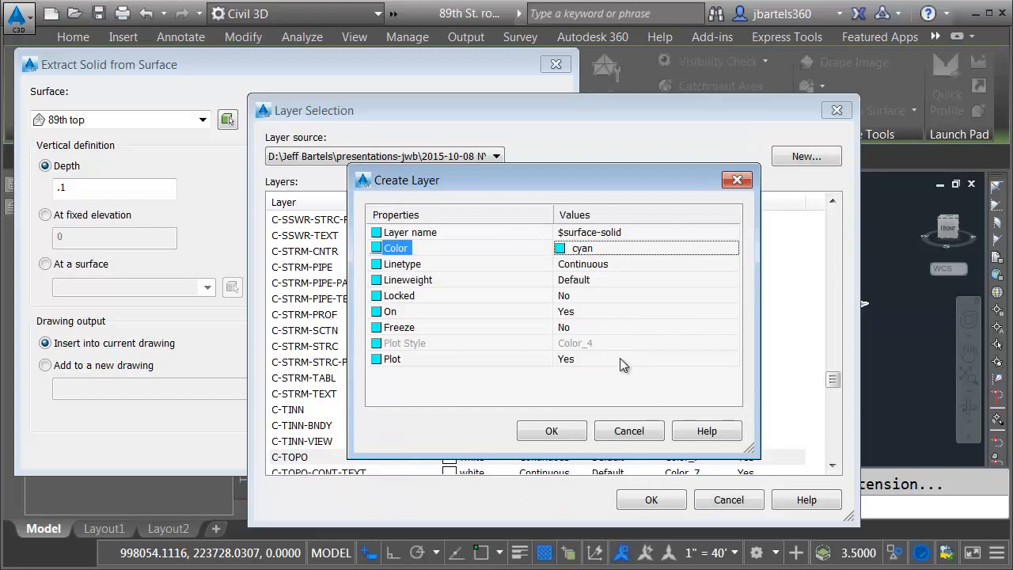
click(564, 432)
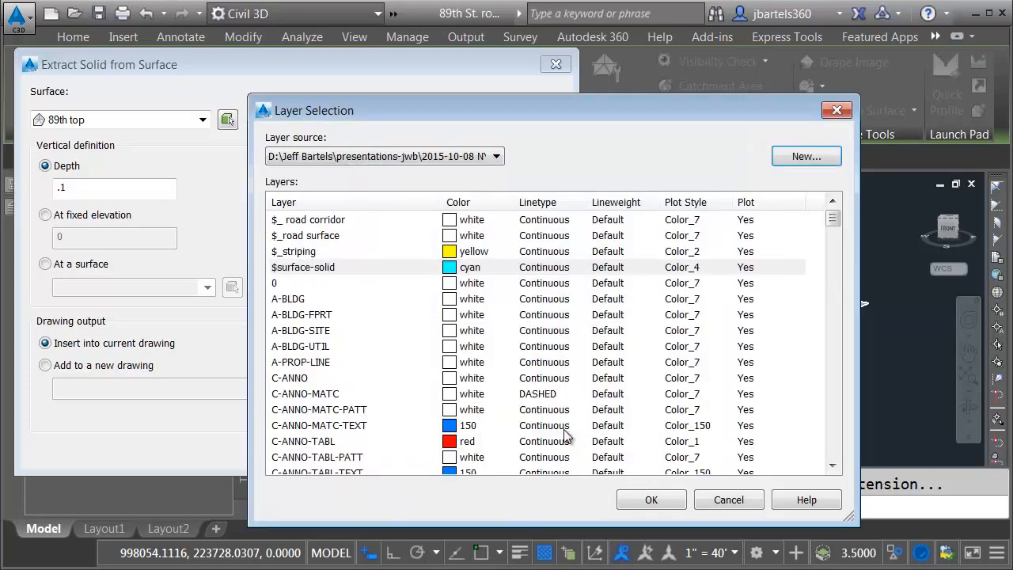
Step: Assign the $surface-solid layer to the output and create the solid in the current drawing
click(639, 499)
click(507, 451)
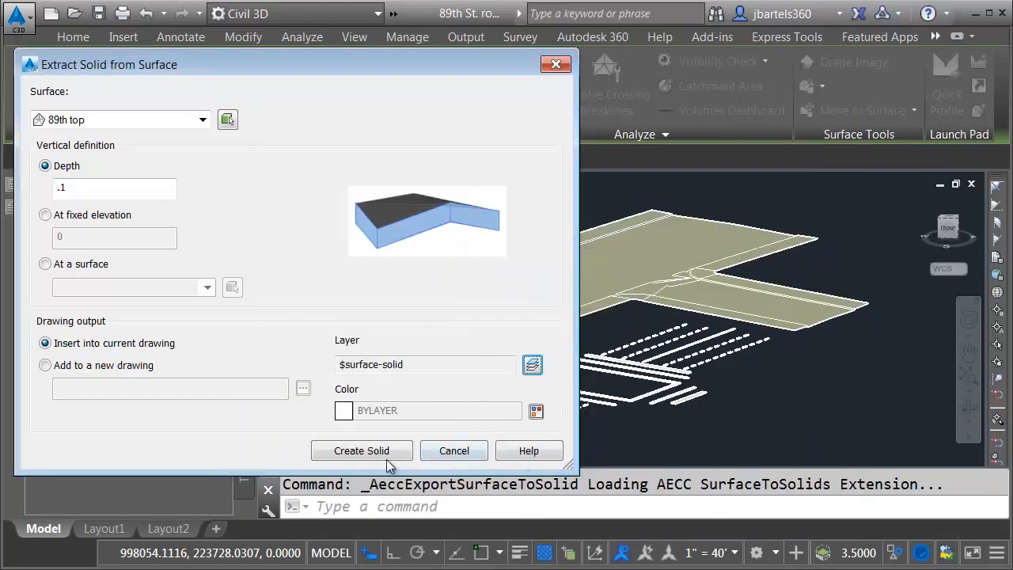
click(365, 451)
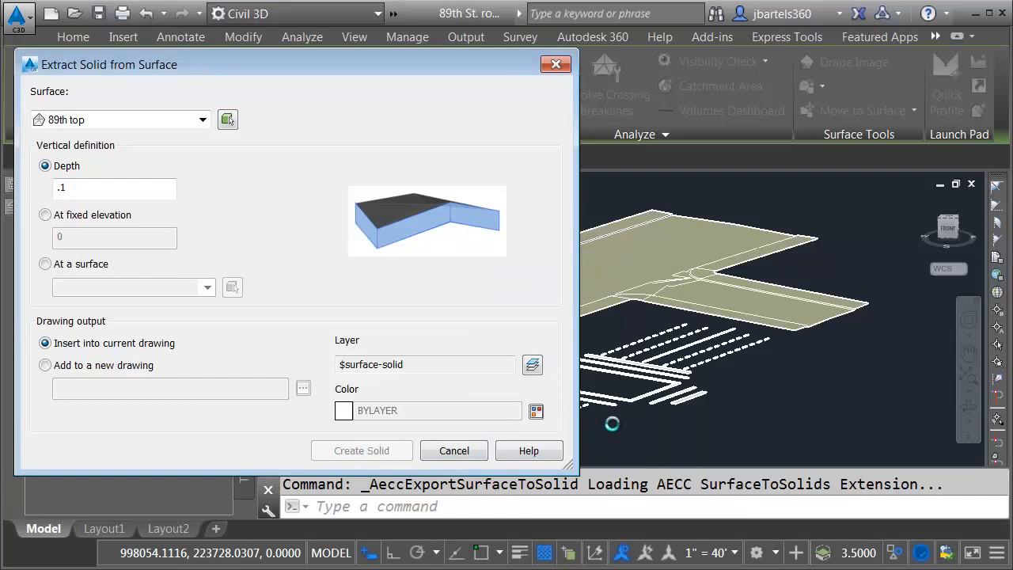
Step: Display the newly extracted road solid in the 2D Wireframe visual style
scroll(821, 335, up, 5)
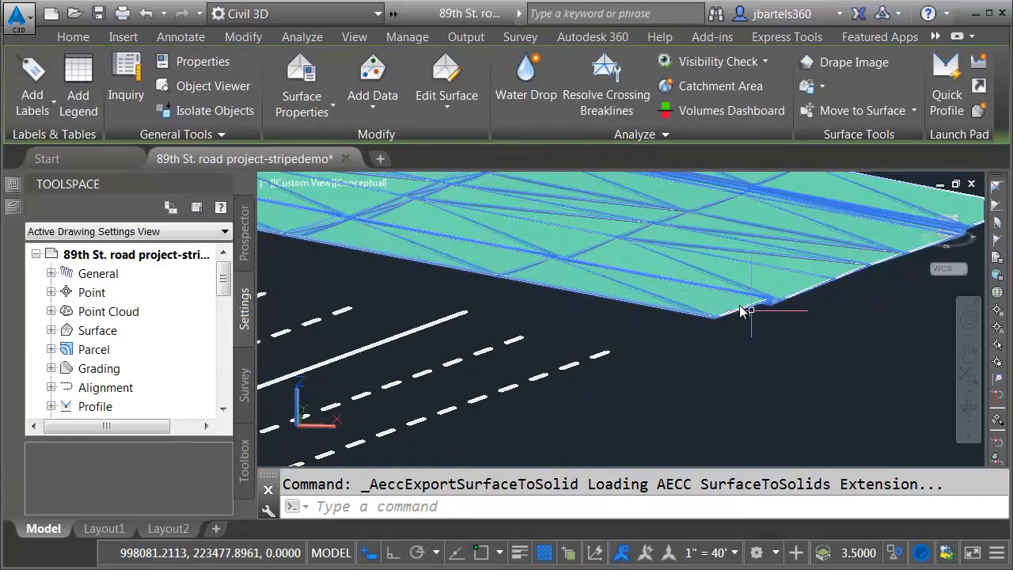
scroll(709, 296, up, 3)
scroll(716, 369, up, 1)
key(Escape)
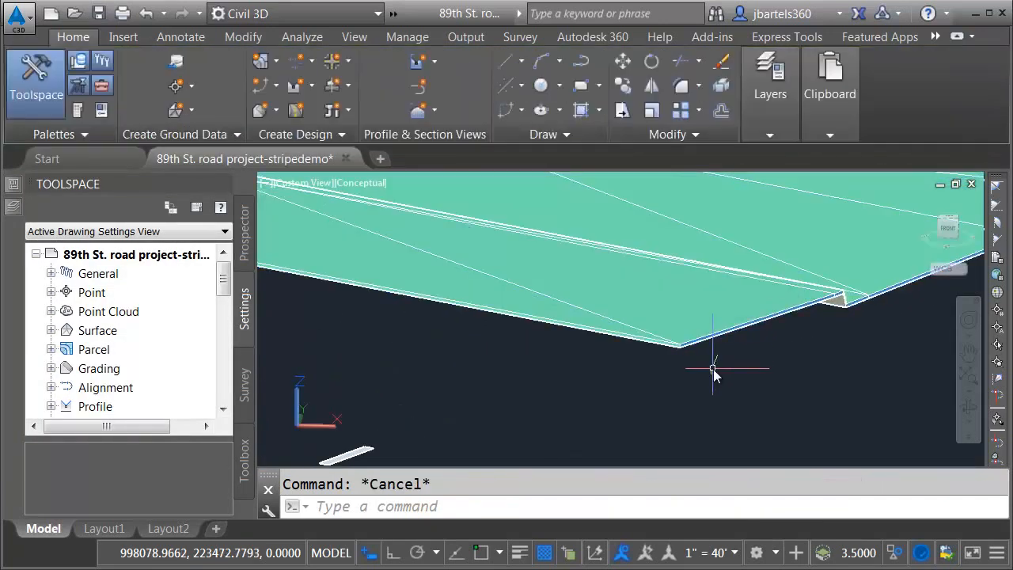
click(364, 184)
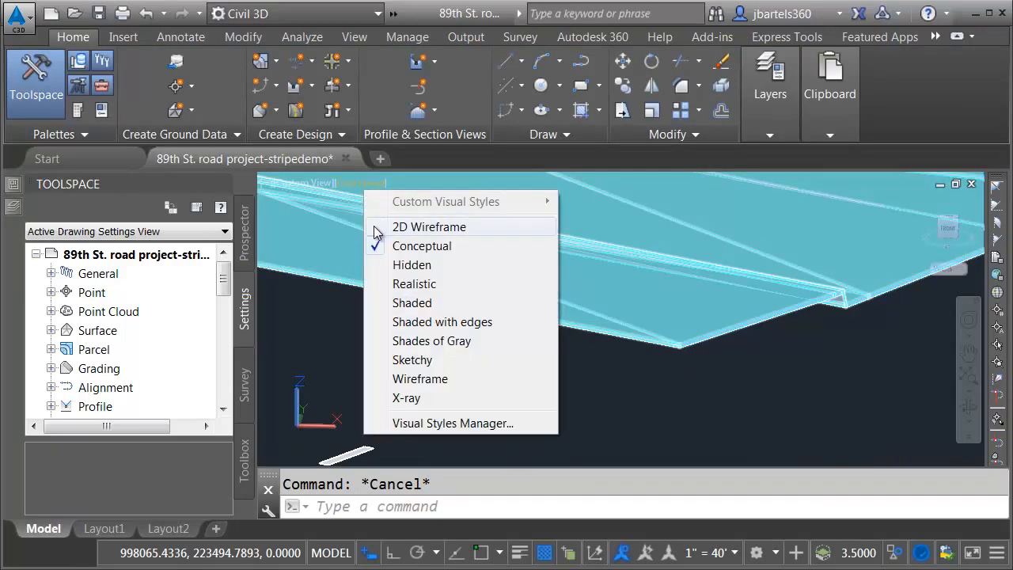
click(381, 227)
shift+middle_drag(708, 362, 633, 389)
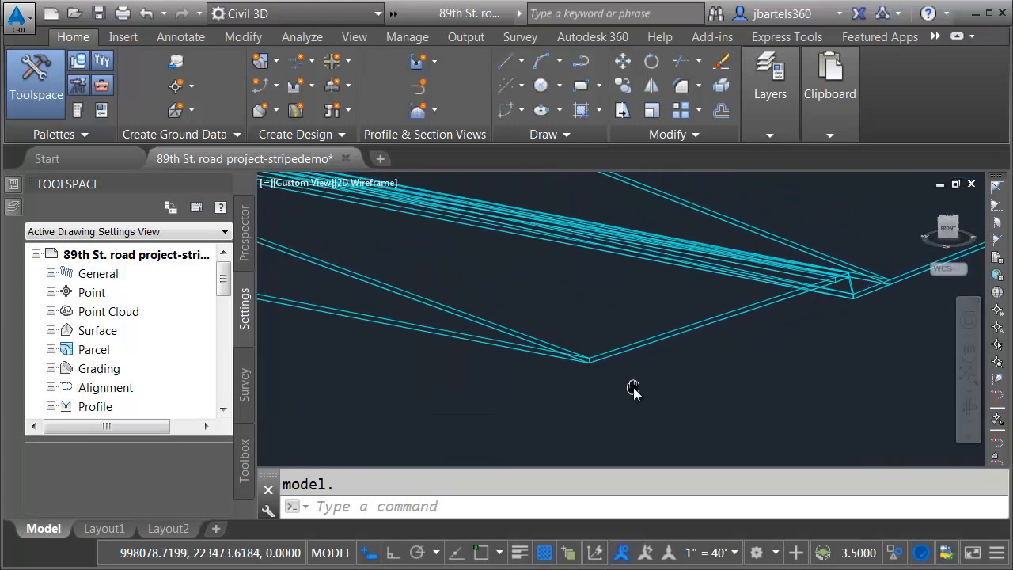
Step: Send the cyan extracted road solid to the back of the display order, behind the original road surface
click(523, 330)
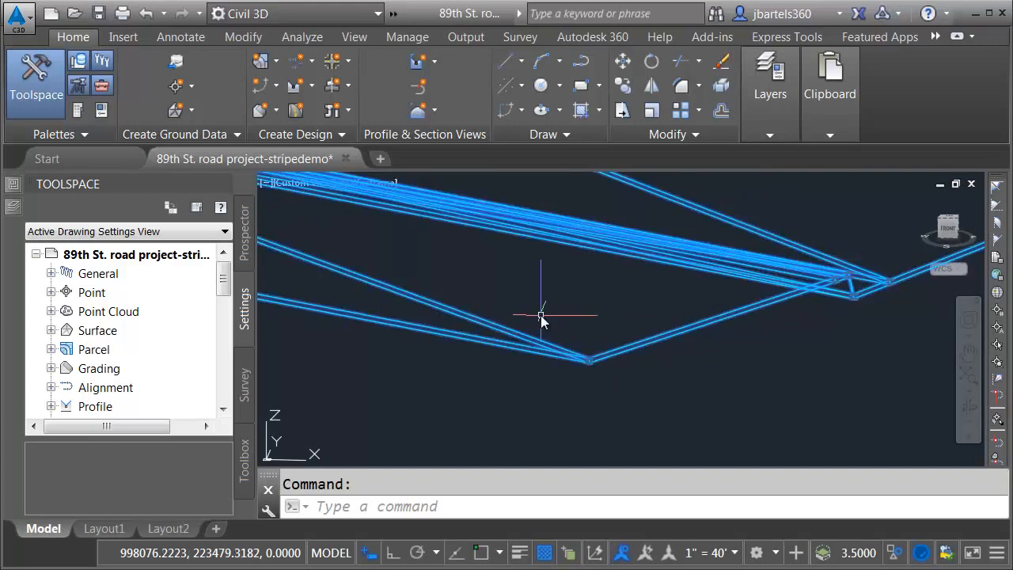
right_click(550, 272)
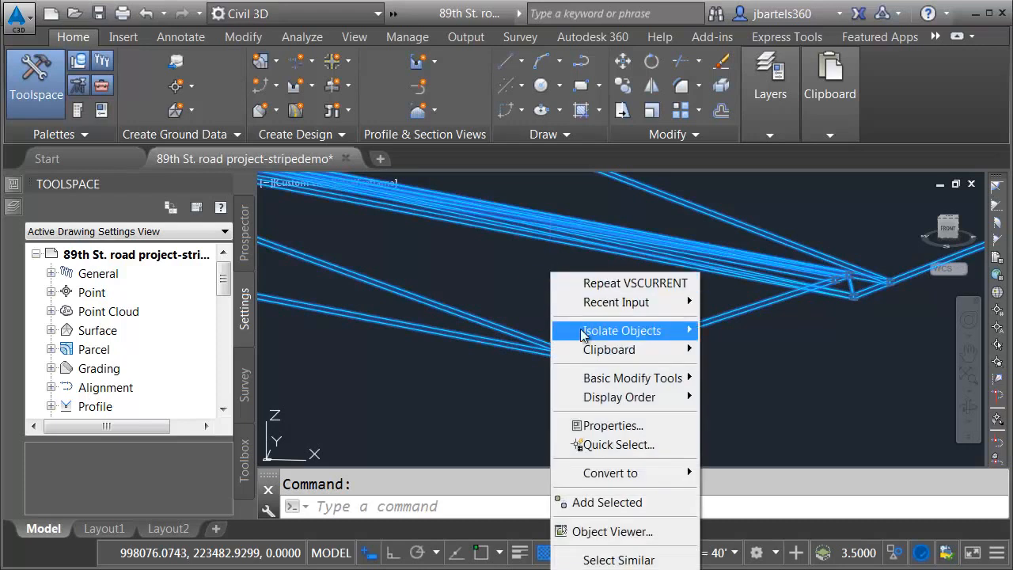
mouse_move(634, 397)
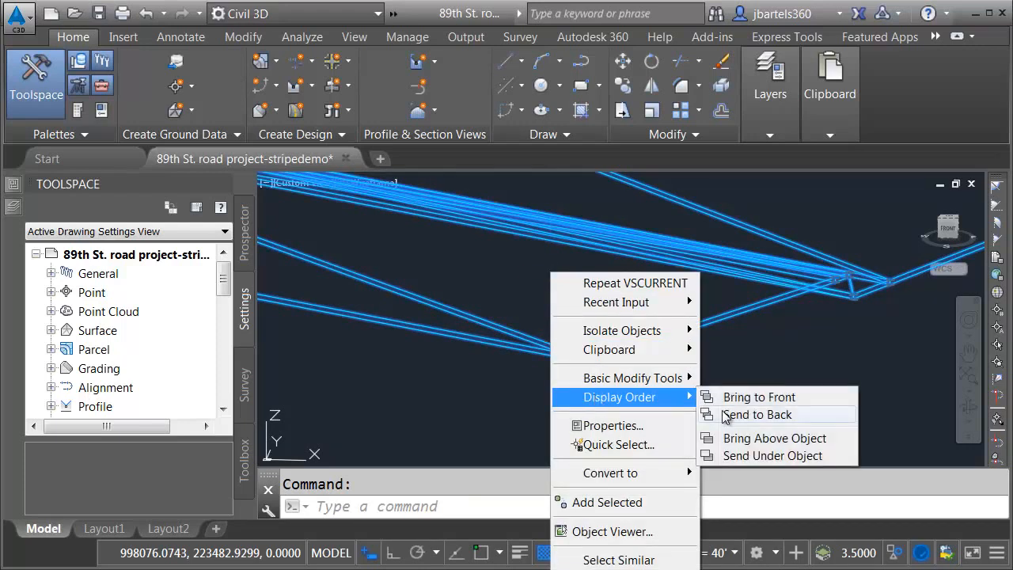
click(722, 411)
key(Escape)
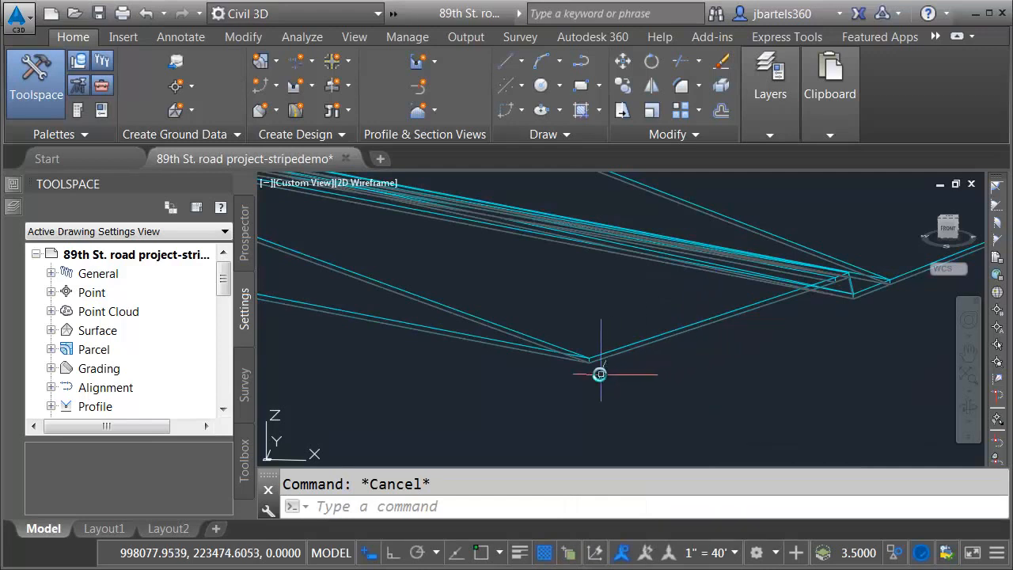
Step: Freeze the layer of the original road surface, $_road surface, by picking one of its lower edges
scroll(590, 370, up, 2)
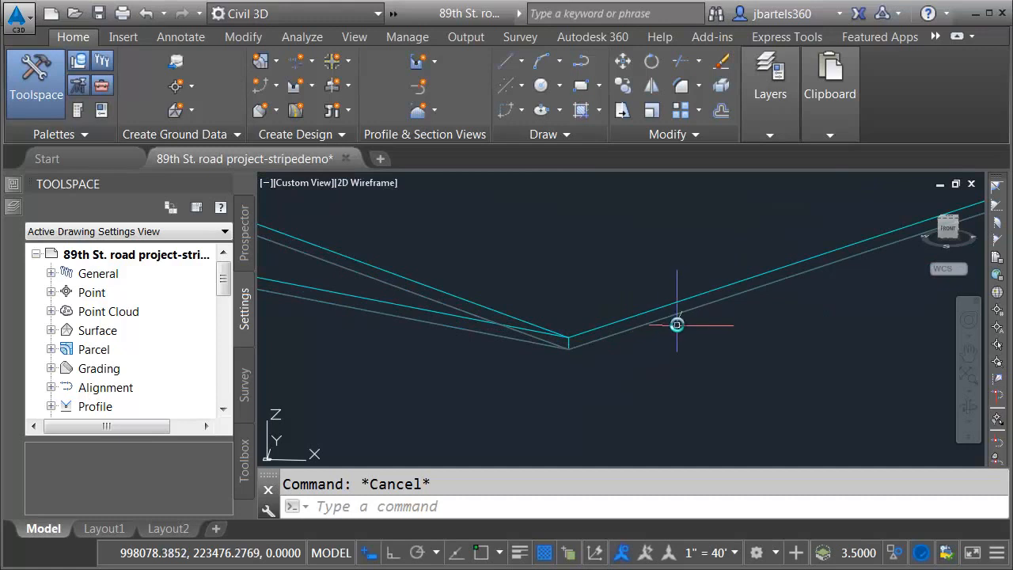
click(771, 135)
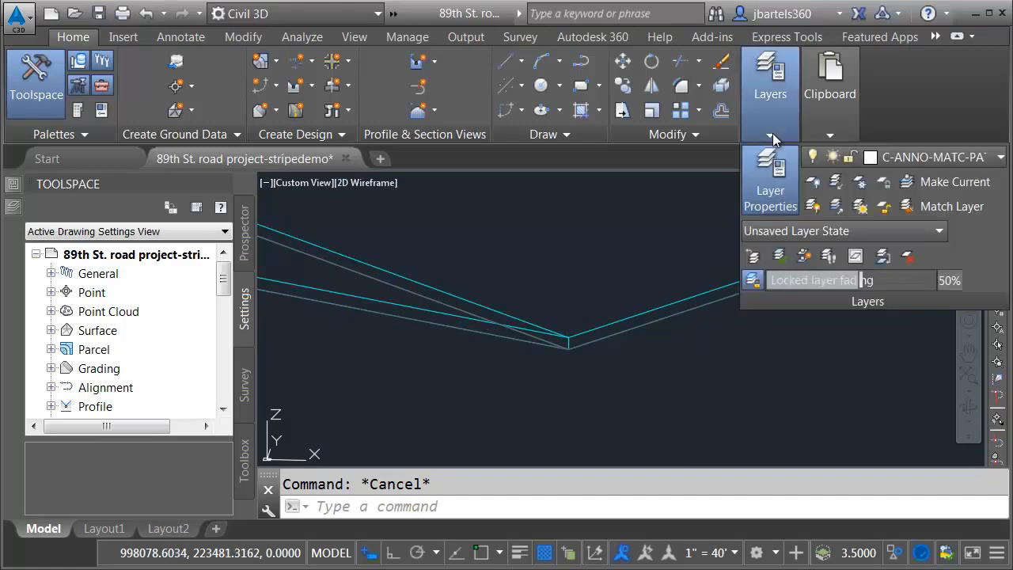
click(859, 183)
click(641, 327)
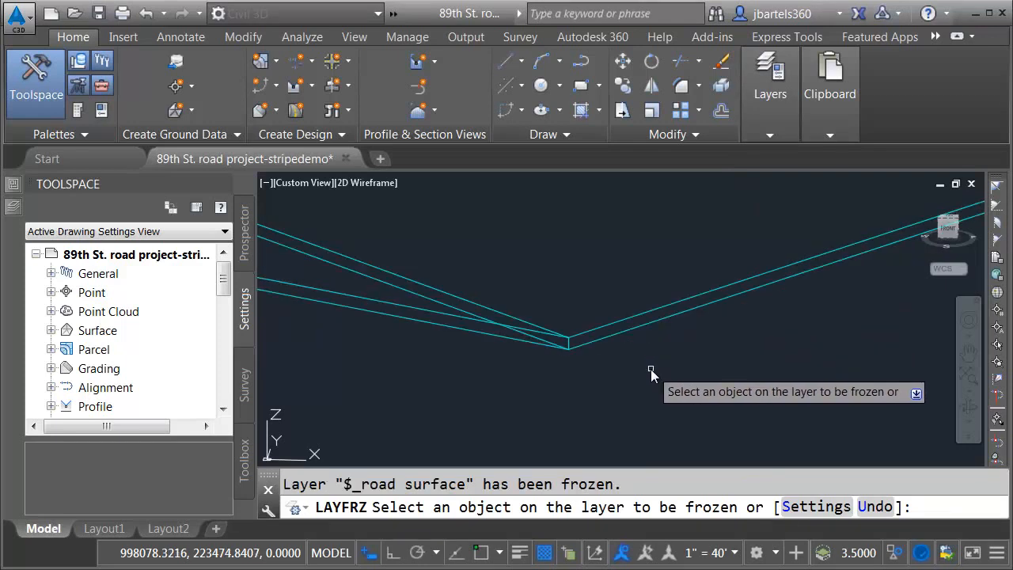
key(Return)
Step: Display the whole road solid and the striping regions in the Conceptual visual style
scroll(636, 376, down, 10)
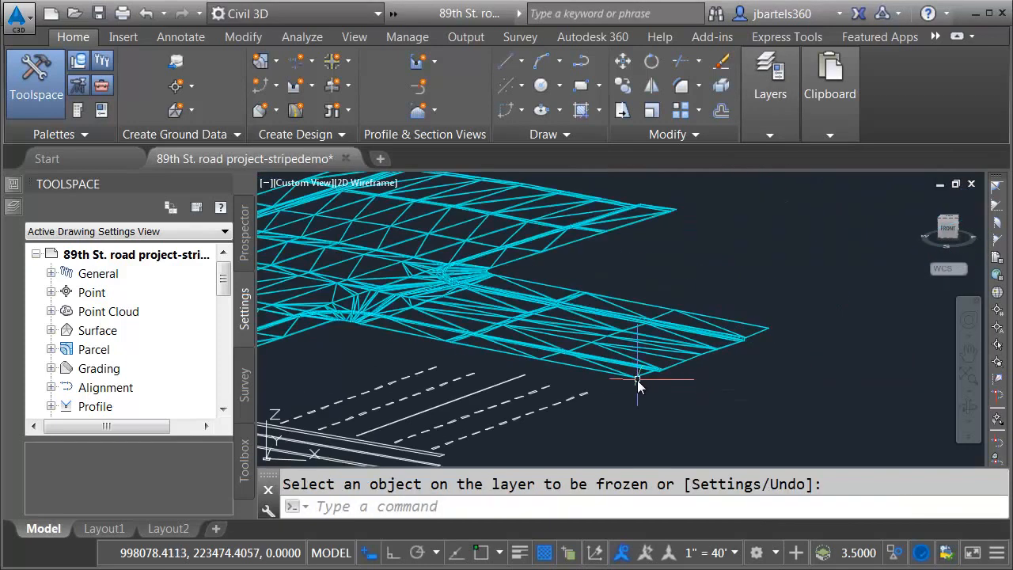
scroll(630, 389, down, 1)
middle_drag(621, 400, 695, 361)
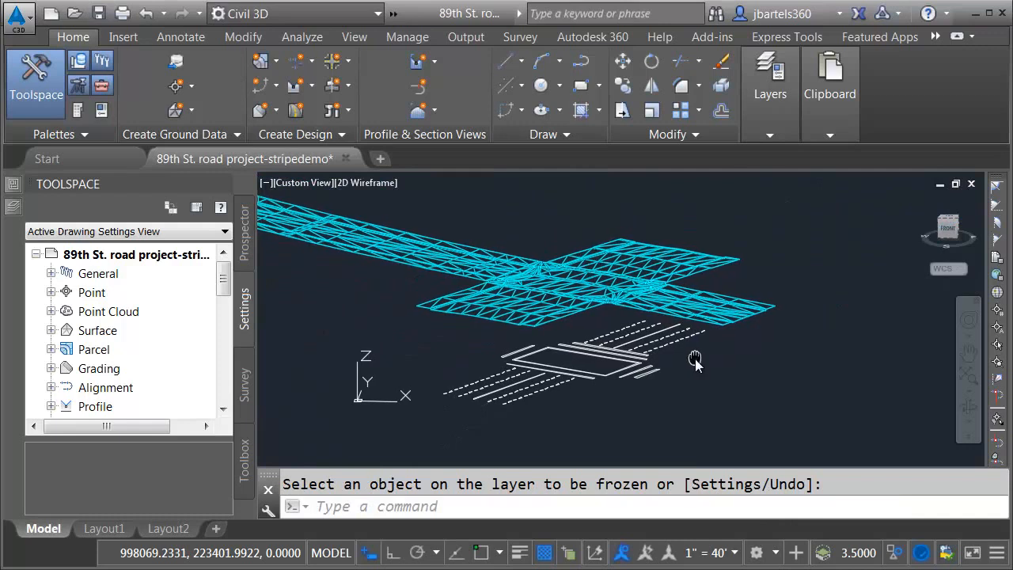
click(374, 185)
click(390, 246)
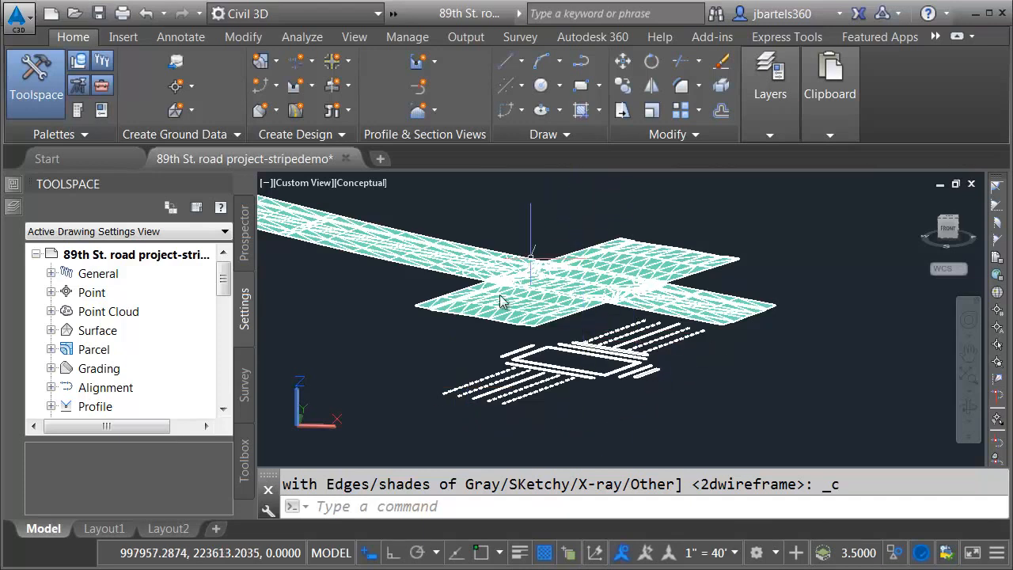
Step: Extrude all striping regions upward by about 81, so they pass completely through the road solid
text(extr)
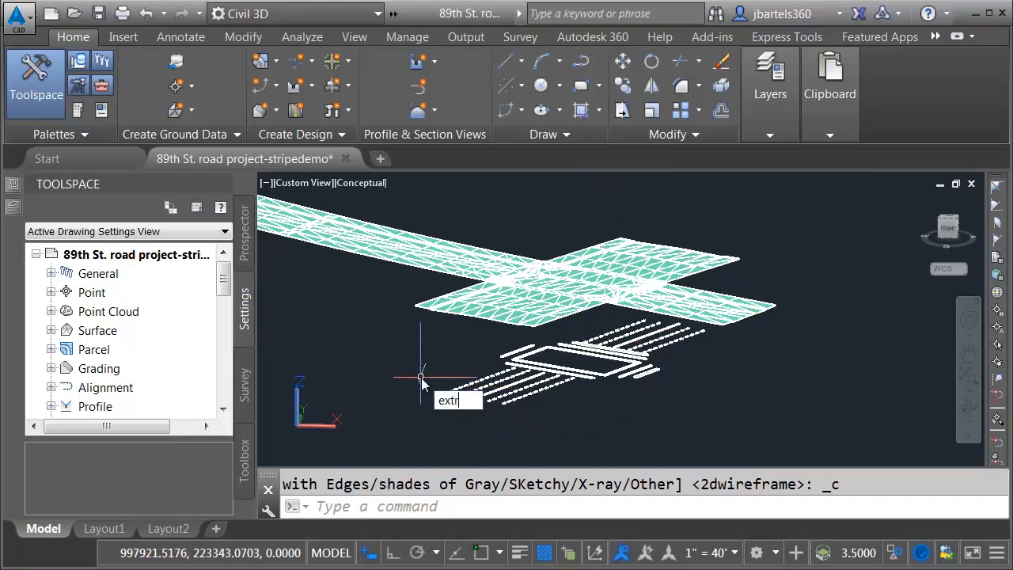
text(ude)
key(Return)
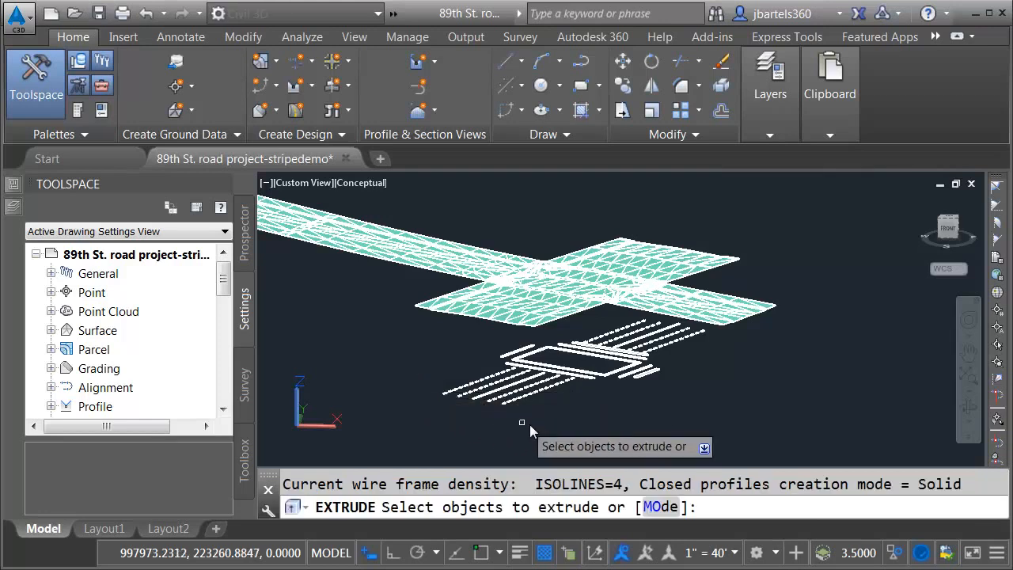
mouse_move(643, 429)
mouse_down()
mouse_move(524, 434)
mouse_move(474, 415)
mouse_move(441, 384)
mouse_move(477, 336)
mouse_up()
mouse_move(607, 279)
mouse_down()
mouse_move(716, 298)
mouse_move(739, 354)
mouse_up()
mouse_move(709, 396)
mouse_down()
mouse_move(704, 406)
mouse_move(710, 396)
mouse_up()
key(space)
key(Return)
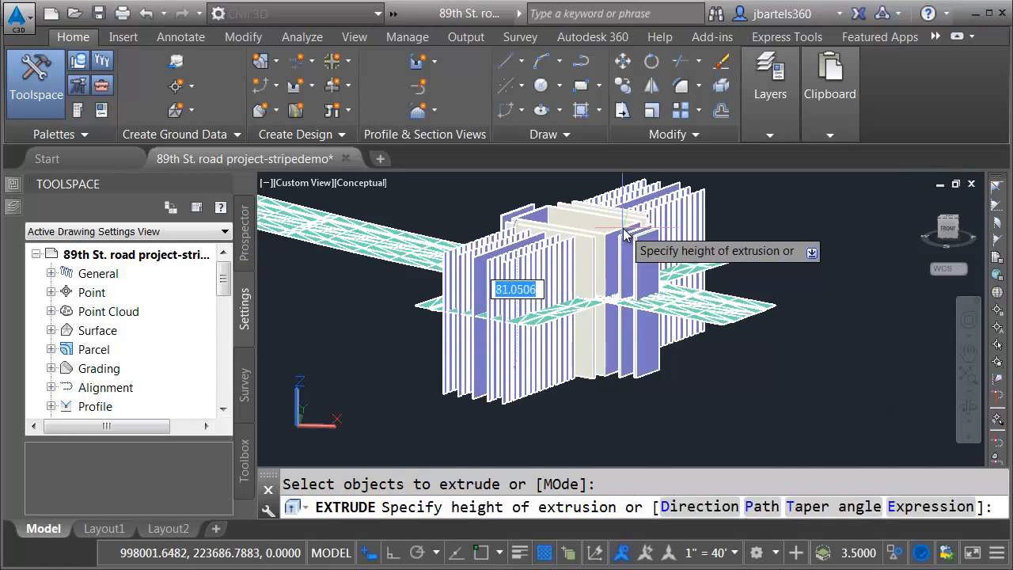
click(627, 233)
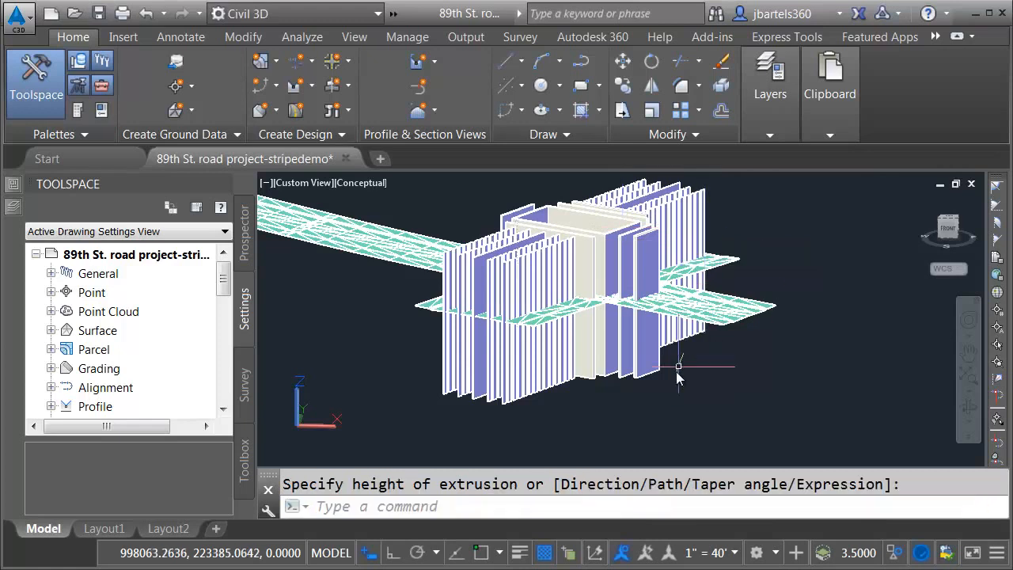
Step: Union all the extruded striping solids into one object and check that it selects as a single piece
click(636, 371)
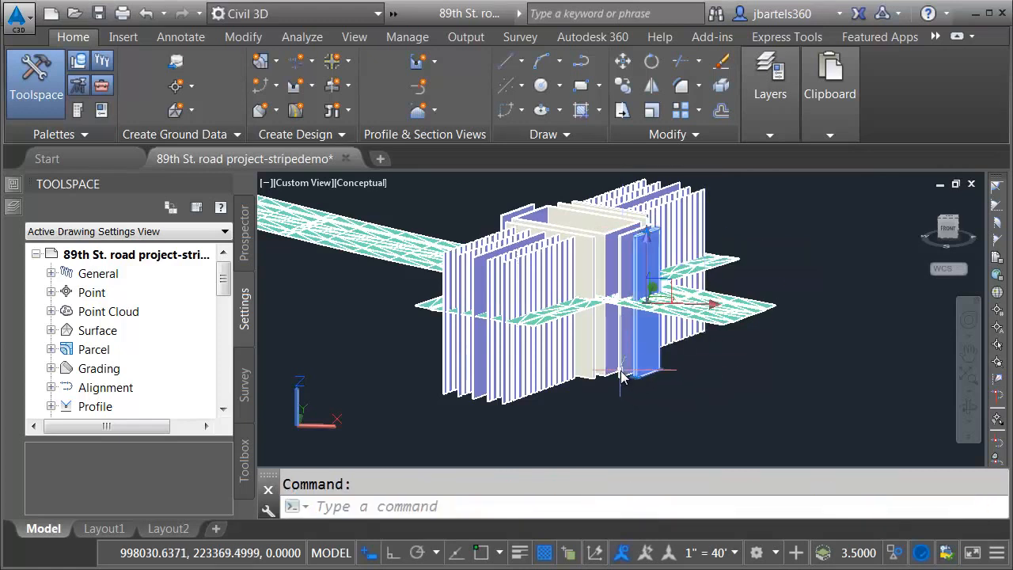
click(620, 371)
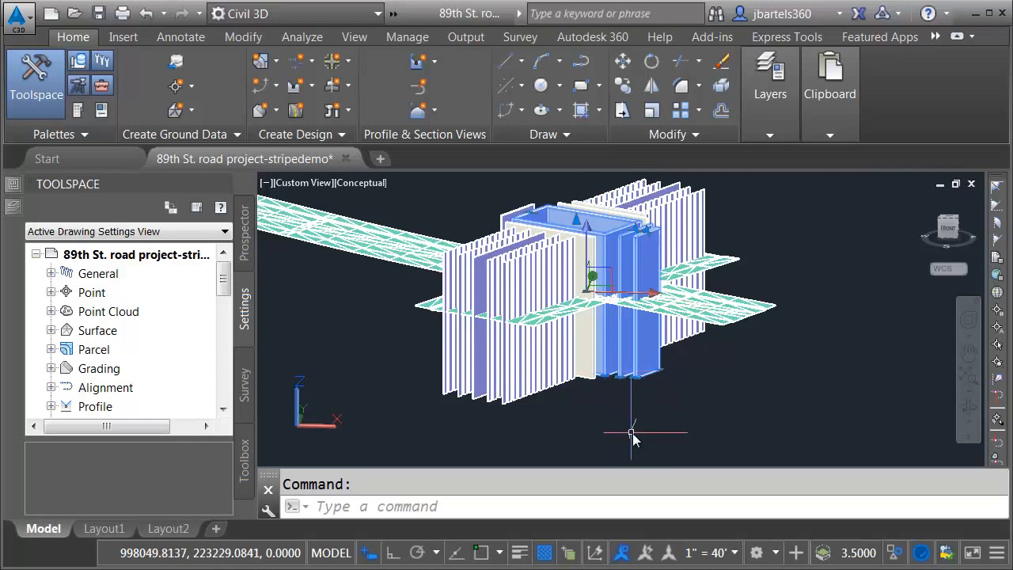
key(Escape)
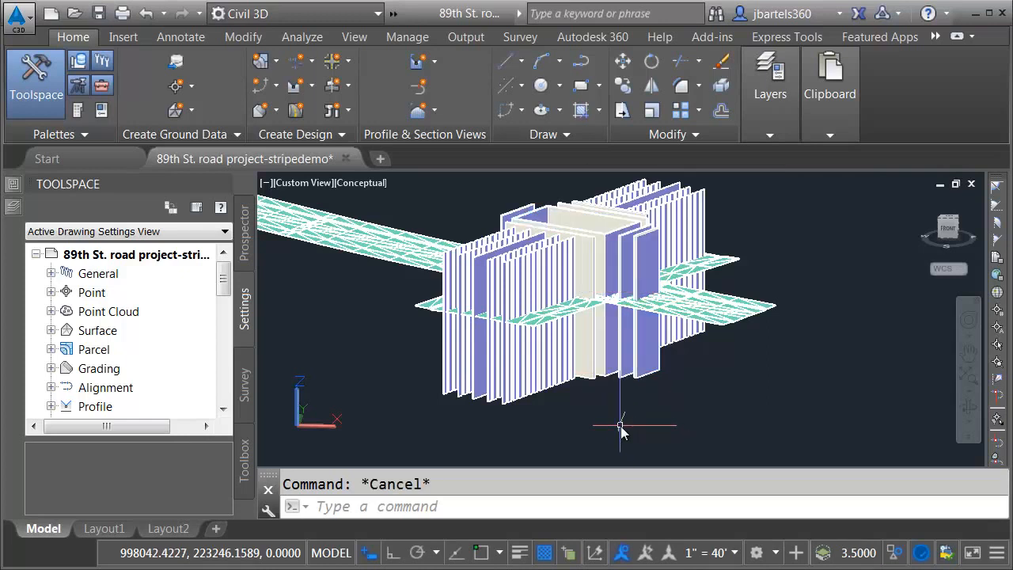
text(union)
key(Return)
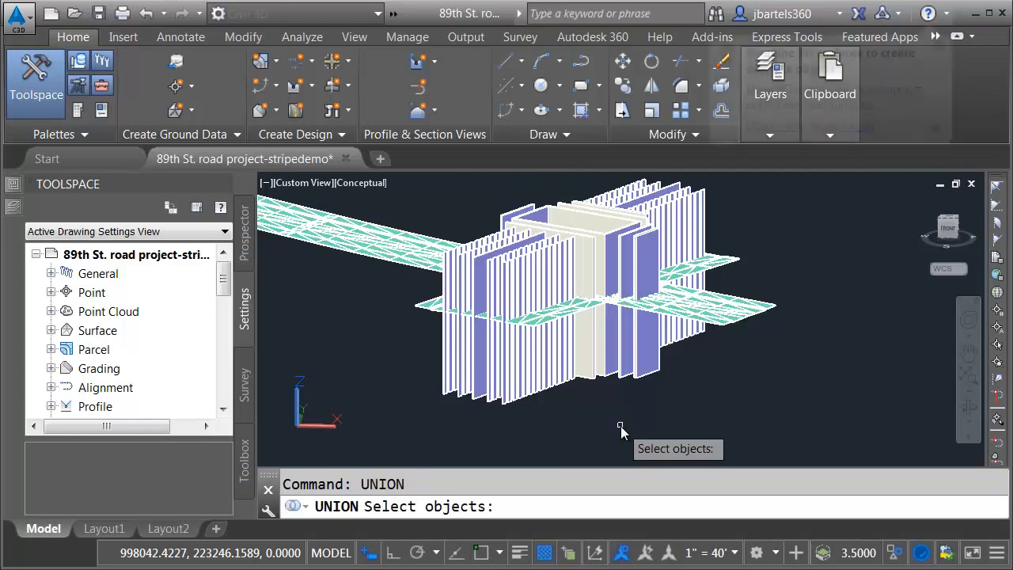
mouse_move(557, 437)
mouse_down()
mouse_move(464, 433)
mouse_move(407, 362)
mouse_move(403, 290)
mouse_move(443, 233)
mouse_move(515, 194)
mouse_move(646, 180)
mouse_move(747, 200)
mouse_move(816, 274)
mouse_move(819, 356)
mouse_move(774, 401)
mouse_move(698, 411)
mouse_up()
key(Return)
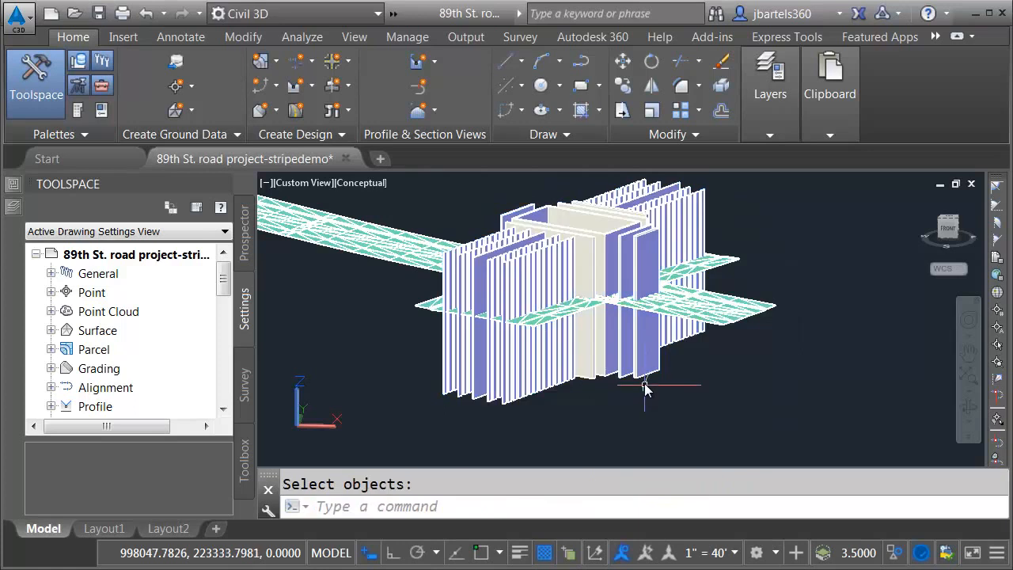
click(647, 383)
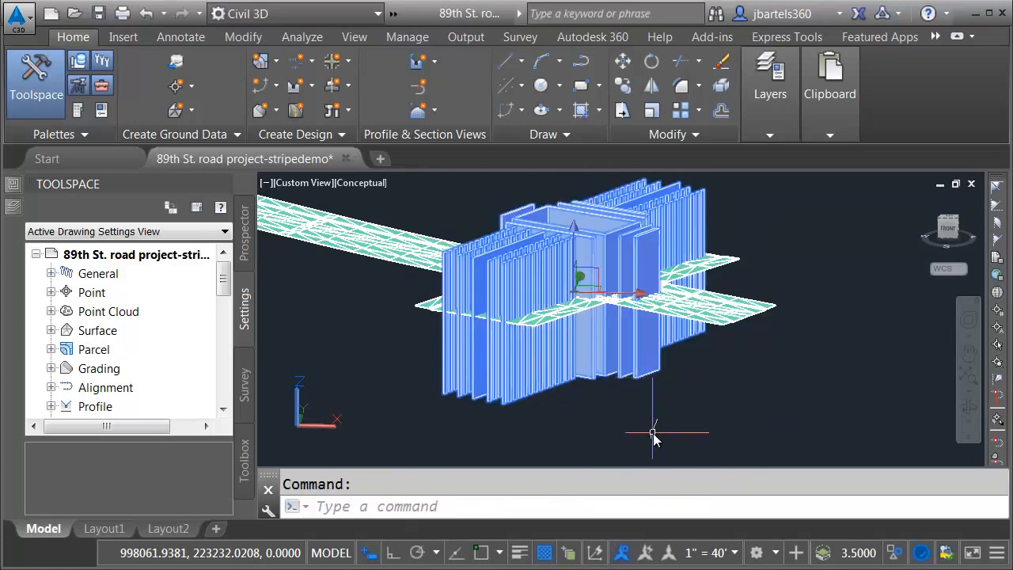
key(Escape)
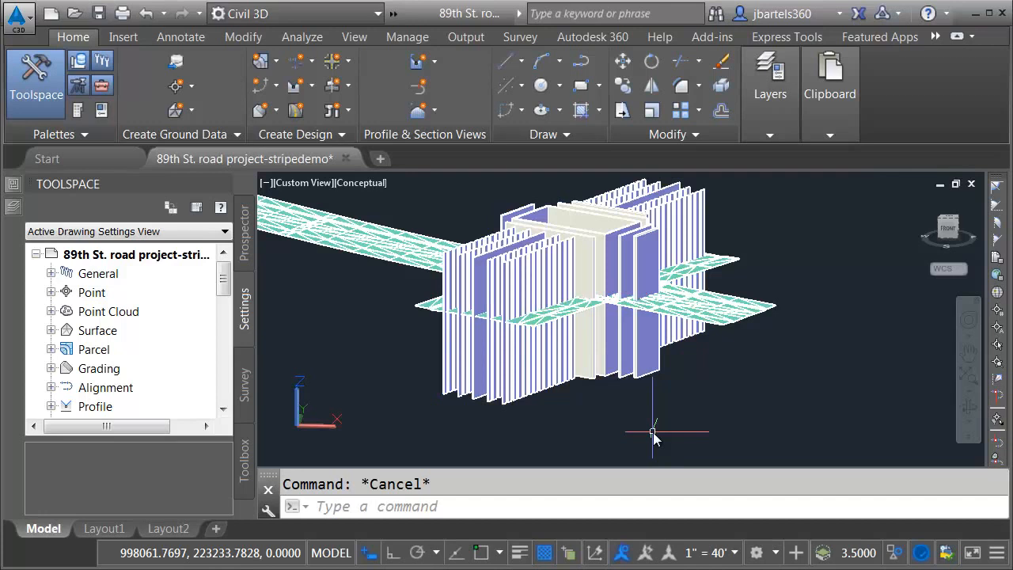
Step: Run an interference check with the road solid as the first set and the united striping solid as the second
text(INT)
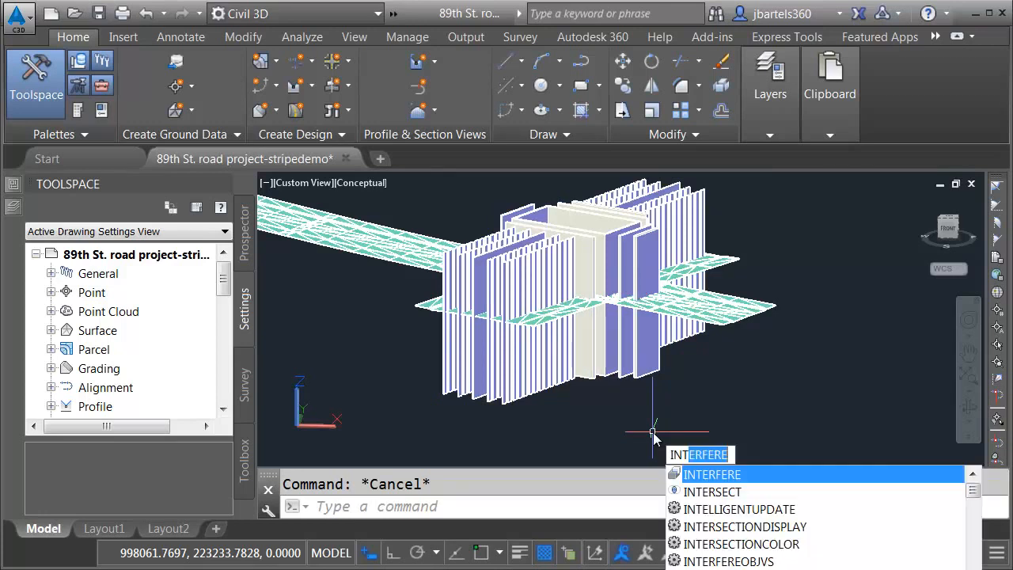
text(Erf)
key(Return)
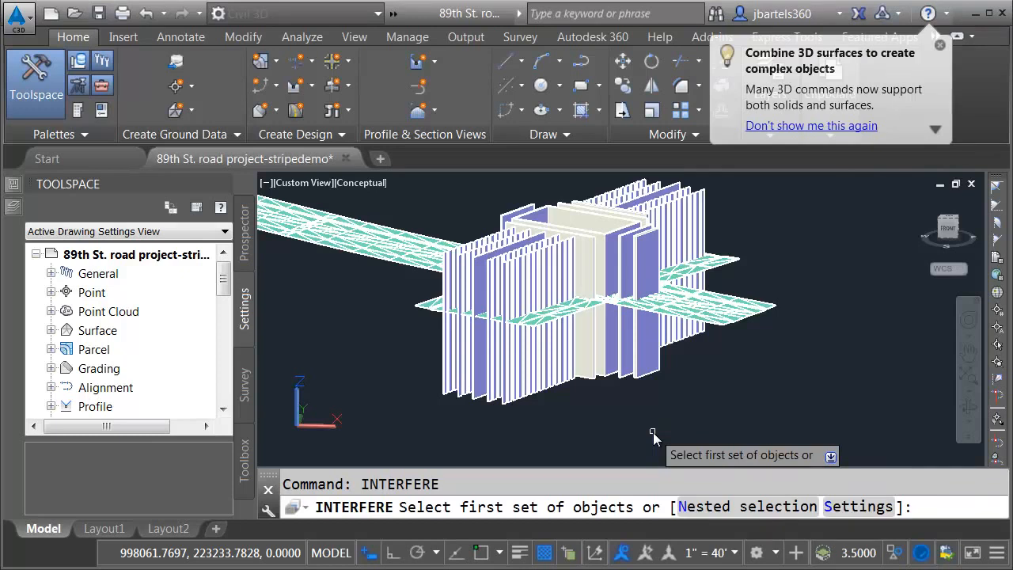
click(748, 315)
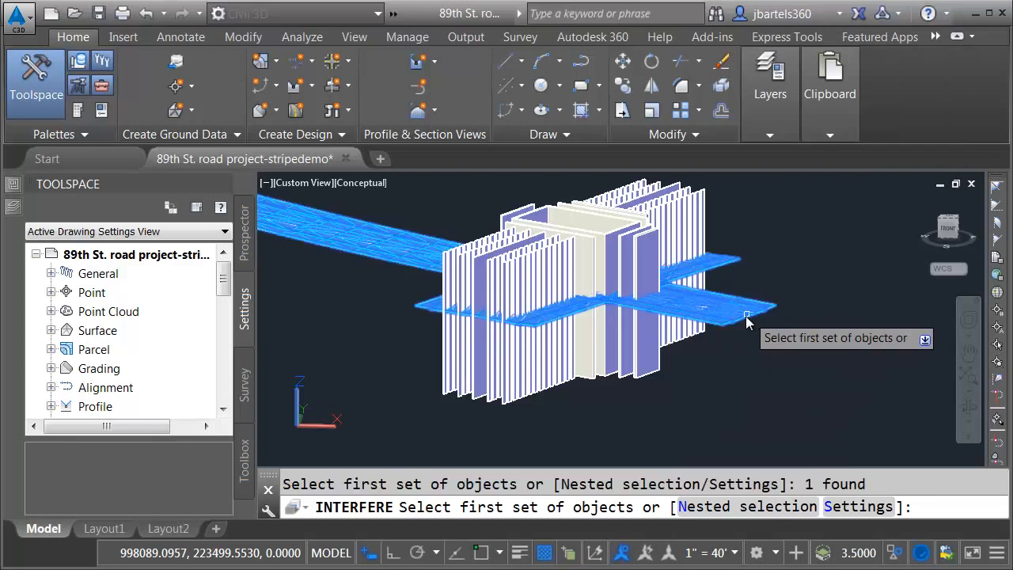
key(Return)
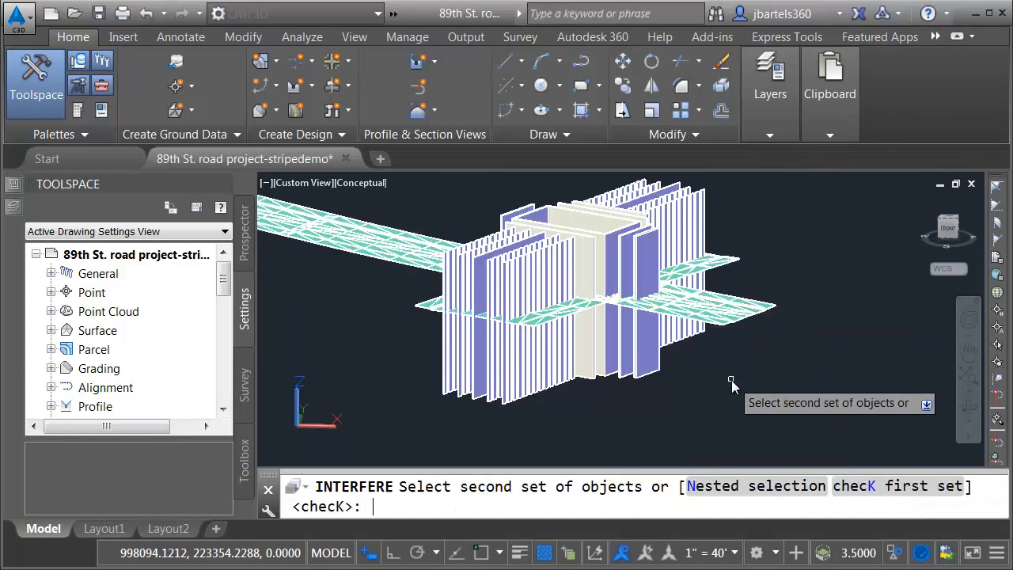
click(661, 370)
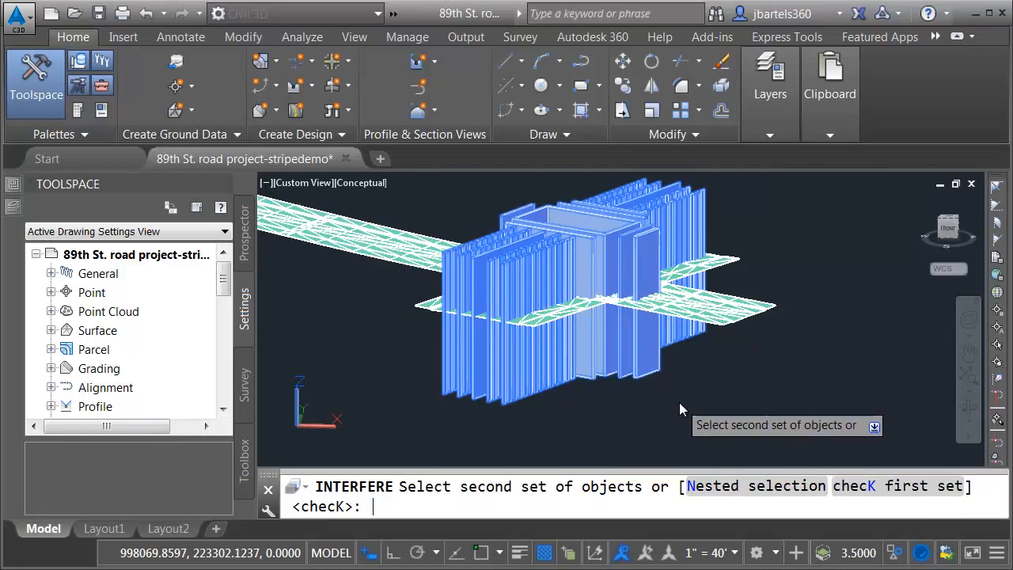
key(Return)
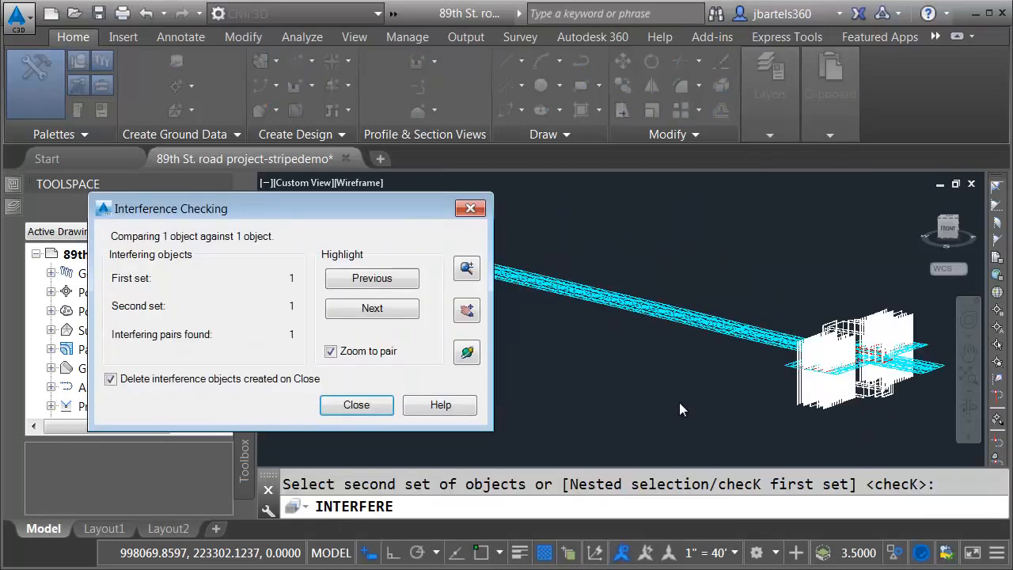
Step: Examine the interference striping on the road up close and turn off deleting the interference objects on close
click(467, 270)
scroll(882, 356, up, 5)
scroll(878, 356, up, 6)
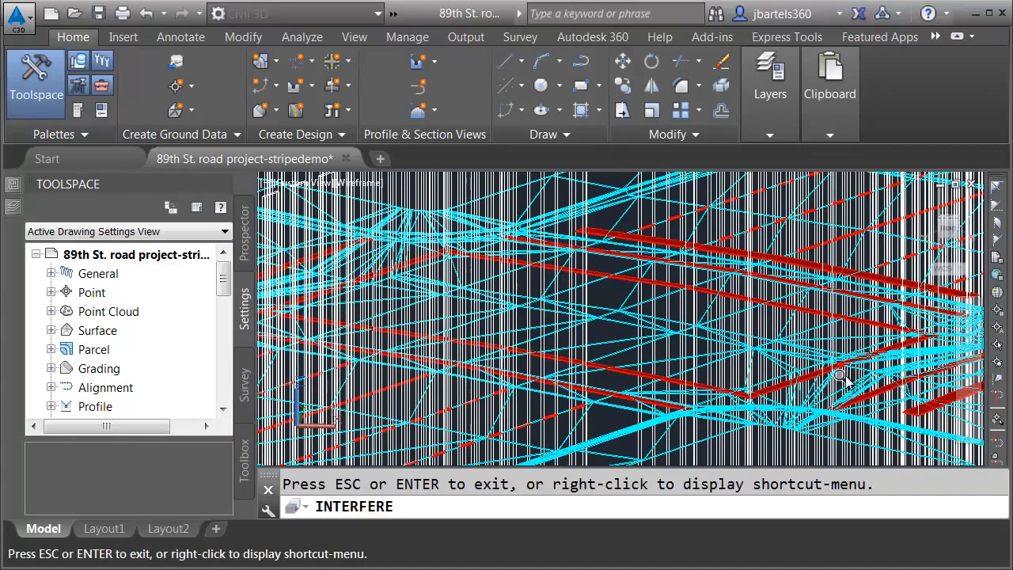
scroll(780, 349, up, 3)
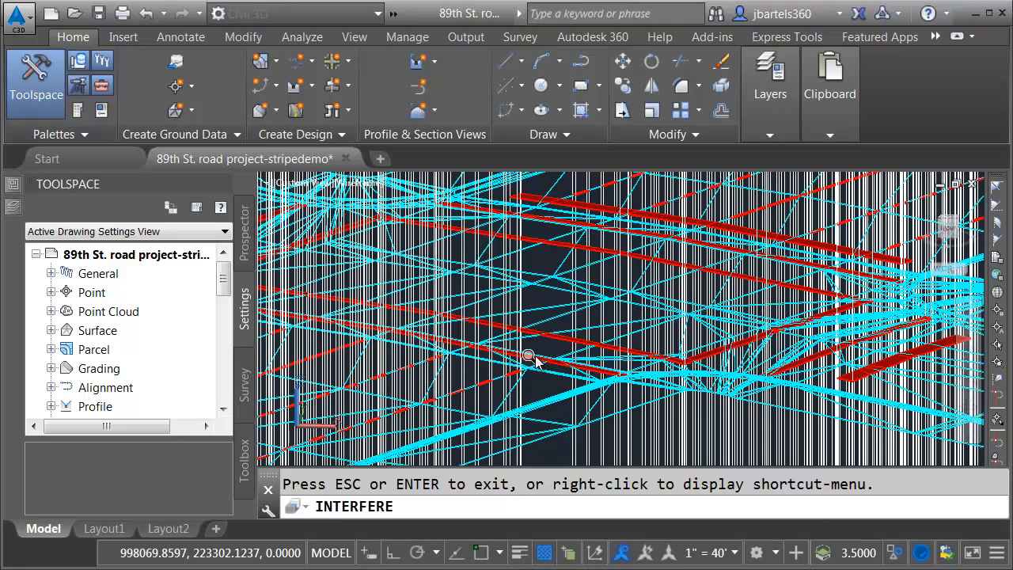
key(Return)
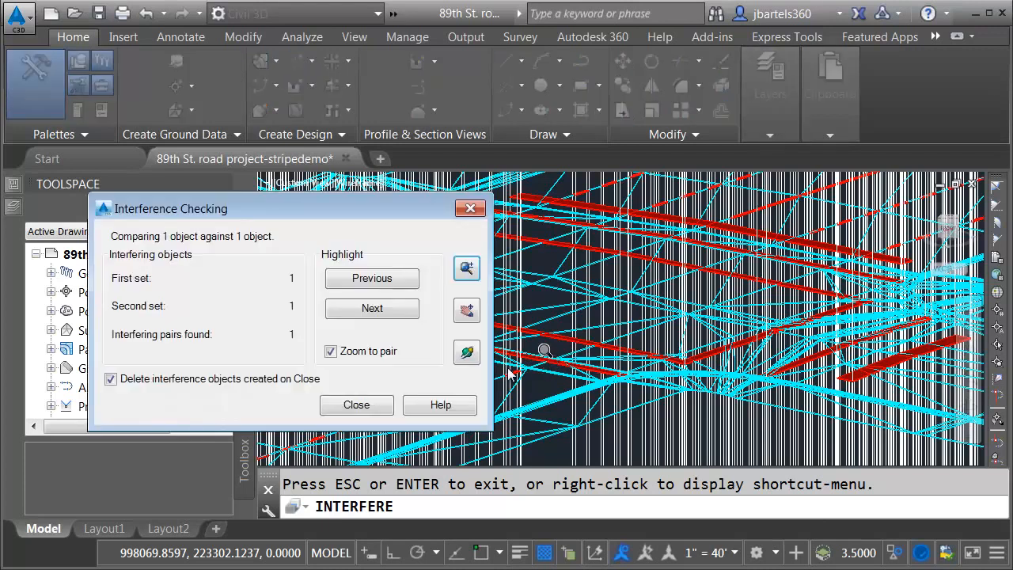
click(110, 378)
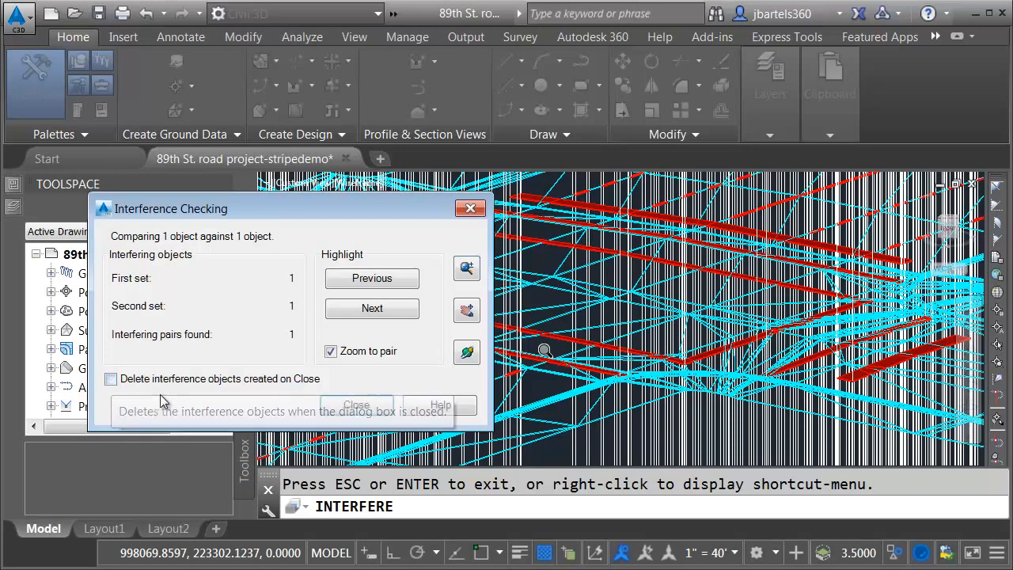
Step: Close the interference check and delete the road solid and the united extruded striping solid, keeping only the interference striping
click(349, 405)
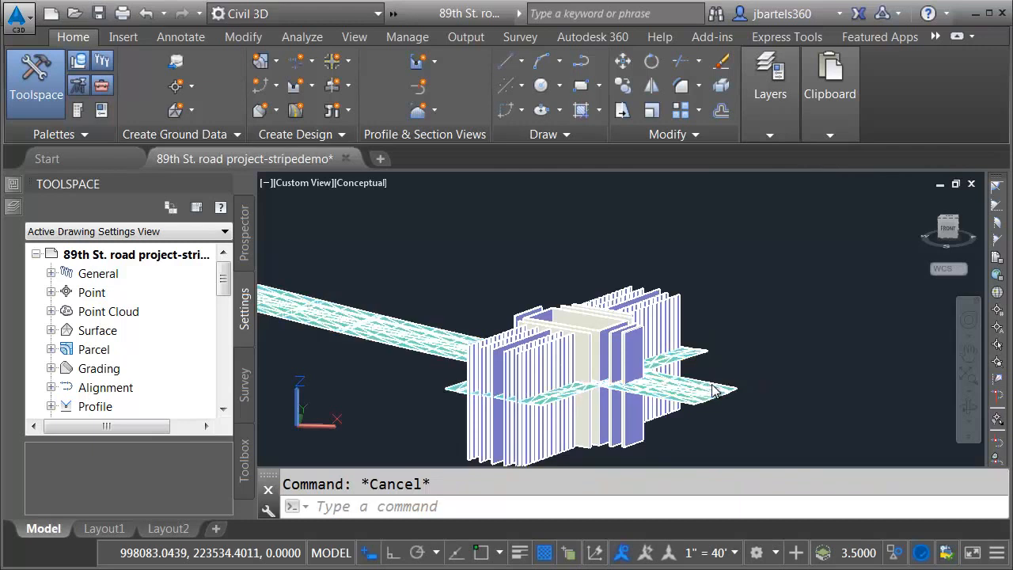
click(713, 387)
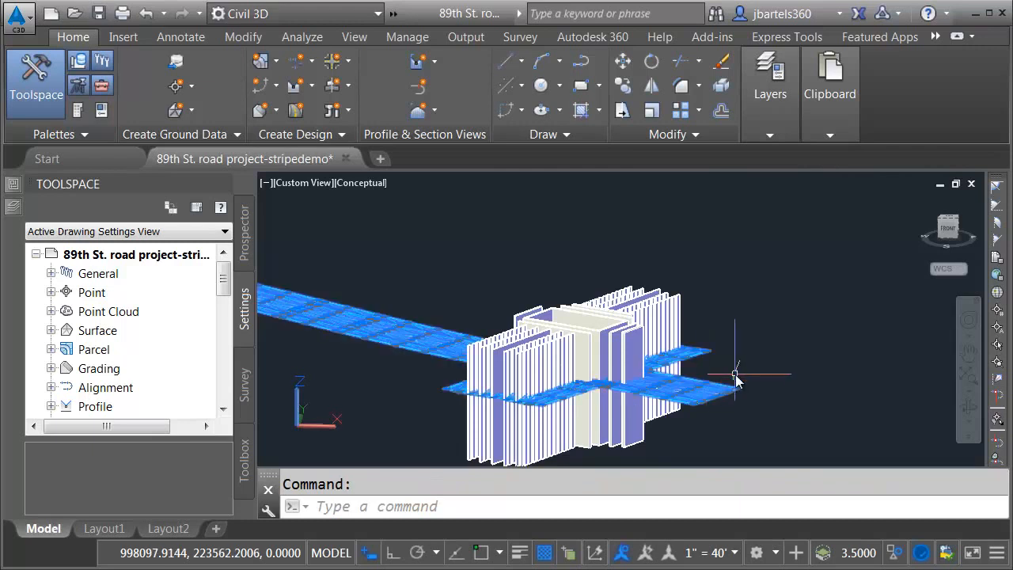
click(677, 294)
key(Delete)
scroll(545, 402, up, 4)
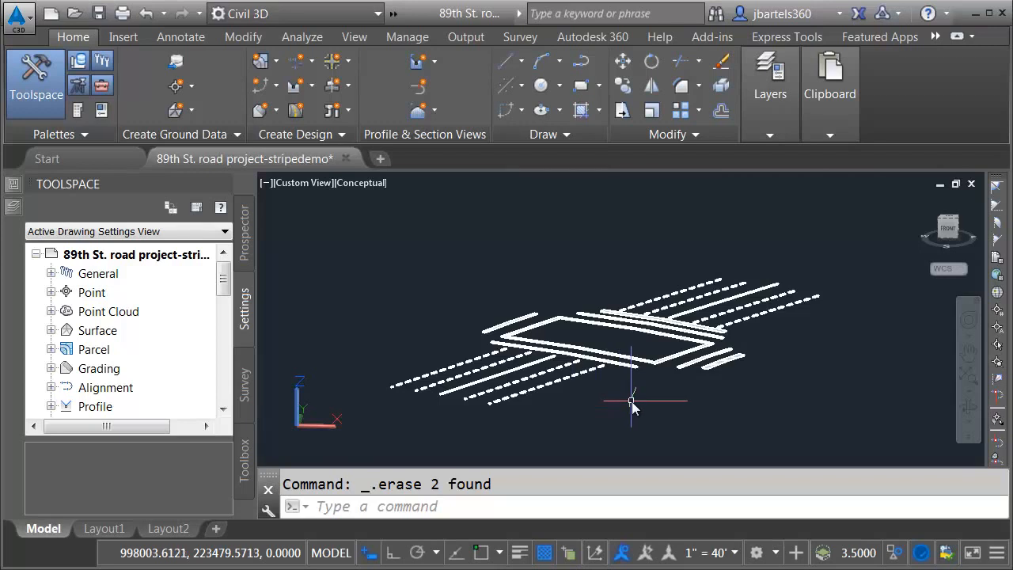
Step: Open the Materials Browser with the rmat command
mouse_move(631, 407)
middle_down()
mouse_move(512, 389)
mouse_move(522, 396)
middle_up()
text(r)
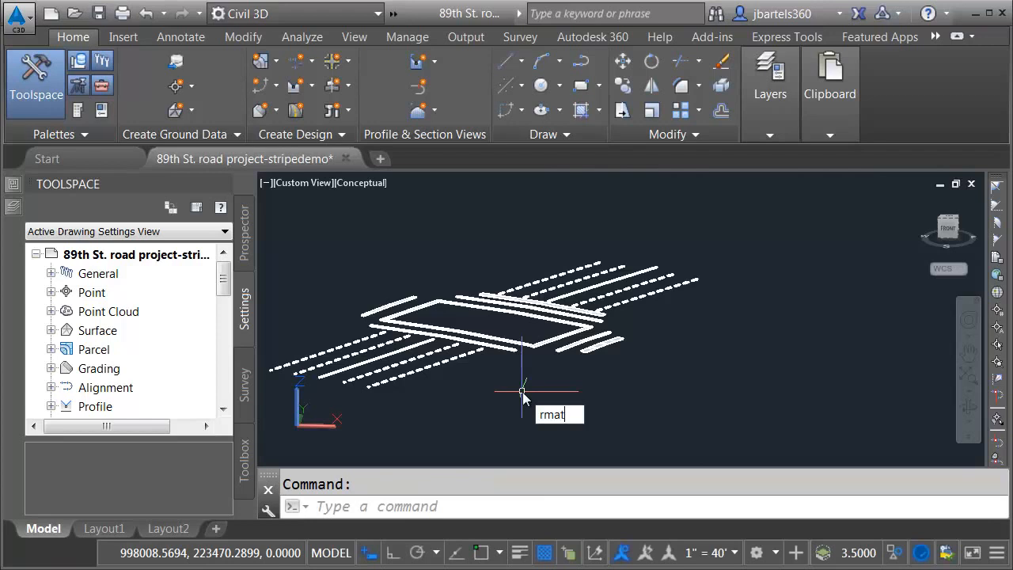
text(mat)
key(Return)
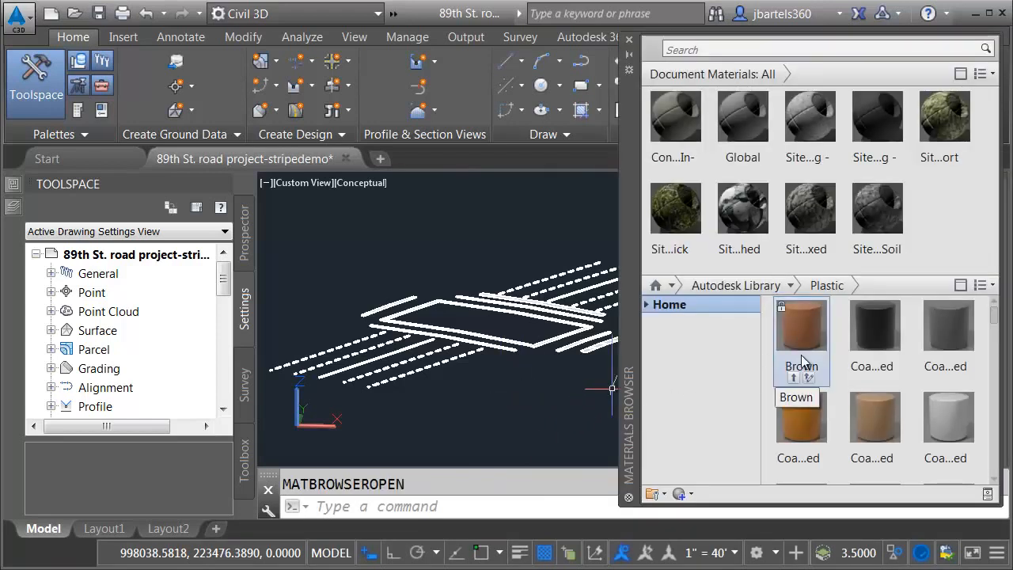
Step: Switch the library materials to list view and back to thumbnails
click(992, 286)
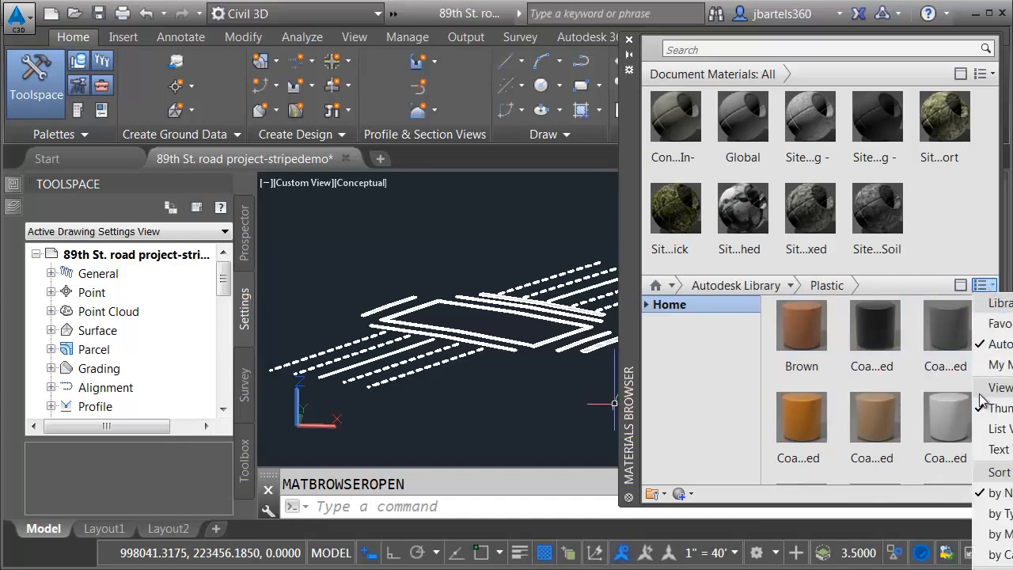
click(982, 435)
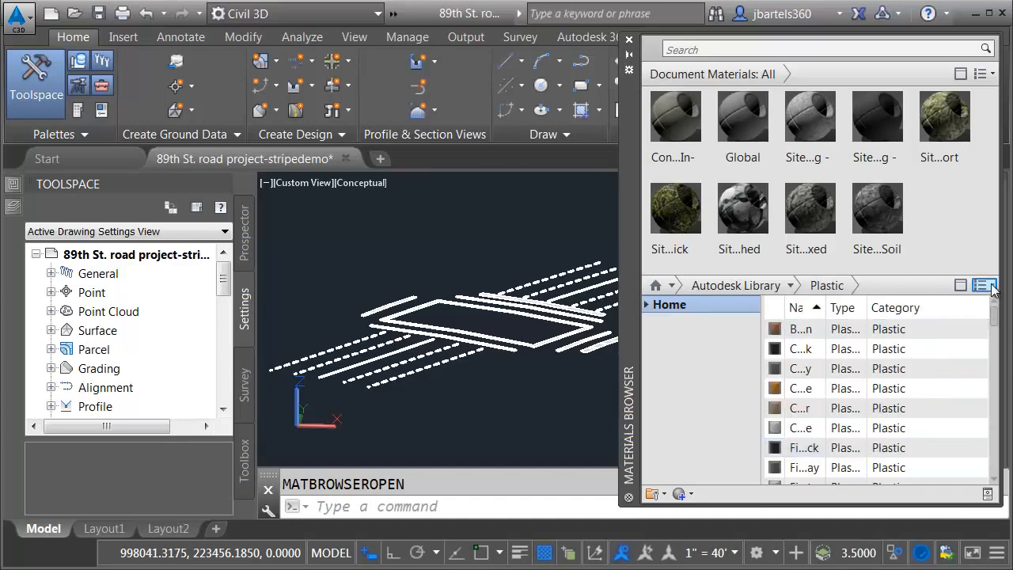
click(992, 286)
click(995, 408)
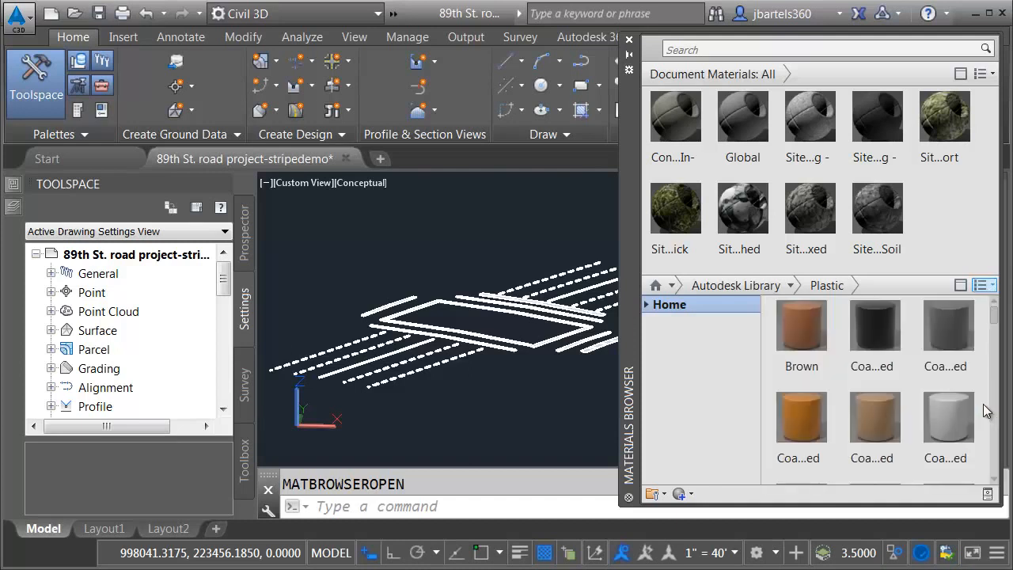
click(993, 74)
Step: Search the materials for "white" and add the white PVC material from the library's Plastic category to the document materials
click(717, 49)
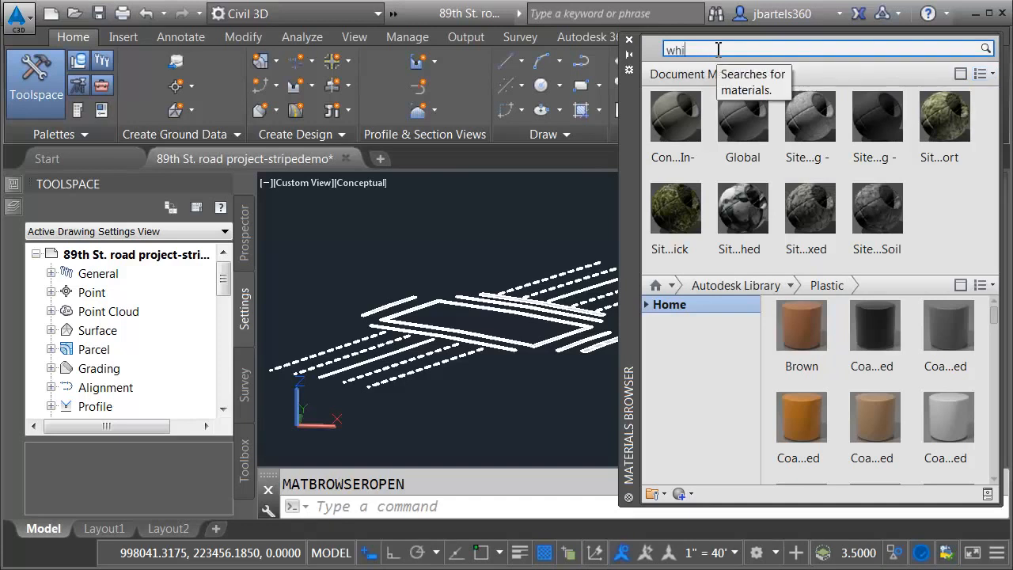
key(Return)
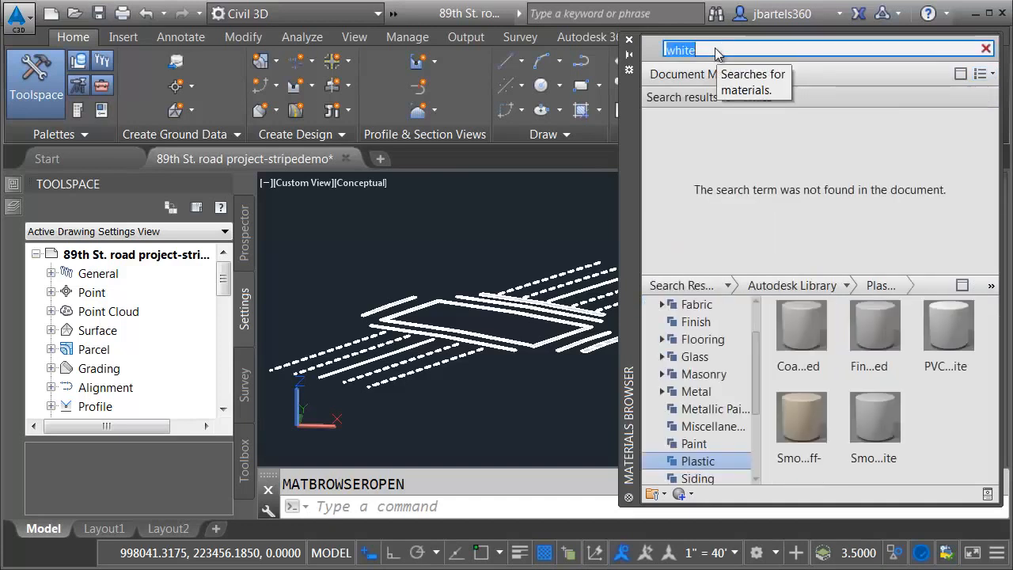
click(696, 468)
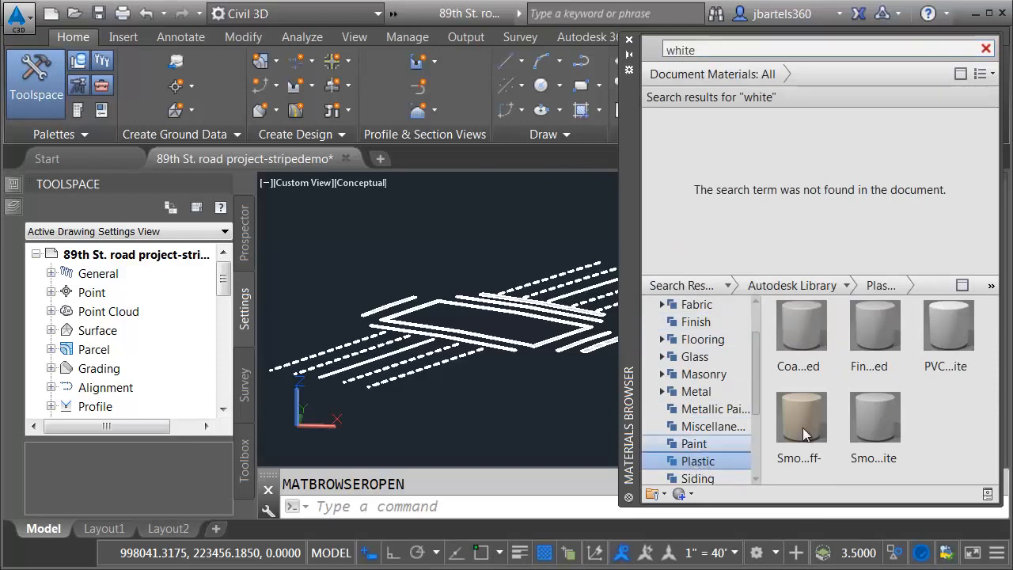
mouse_move(932, 370)
drag(930, 368, 792, 167)
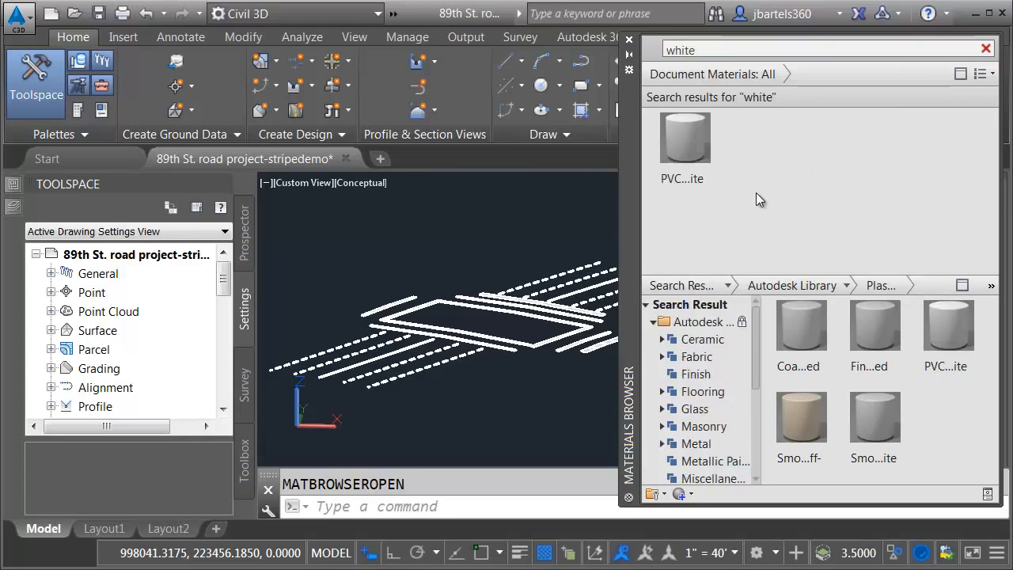
Step: Apply the PVC - White material to the striping solid, check it in the object's properties and close the Materials Browser
drag(685, 136, 515, 315)
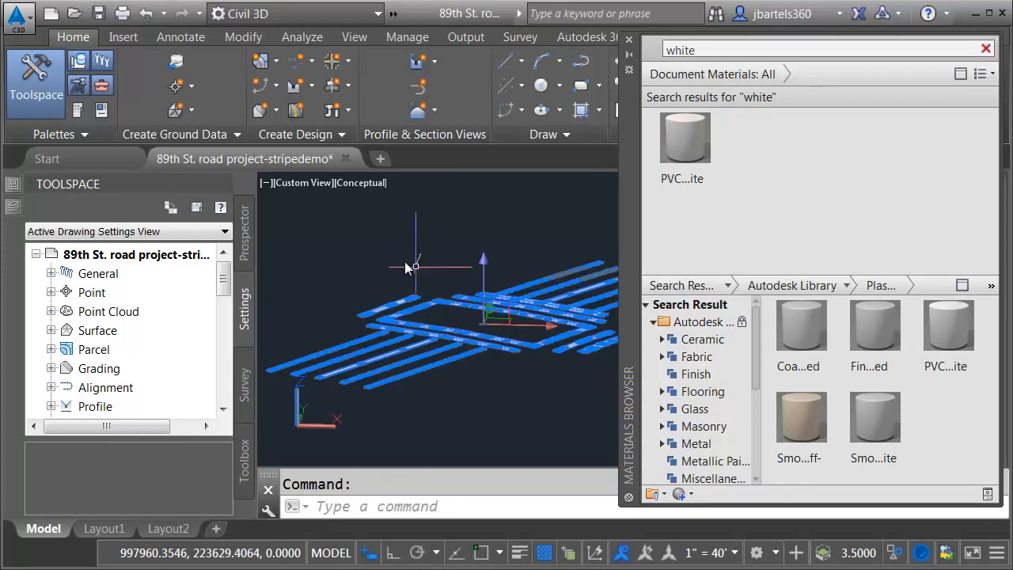
mouse_move(12, 188)
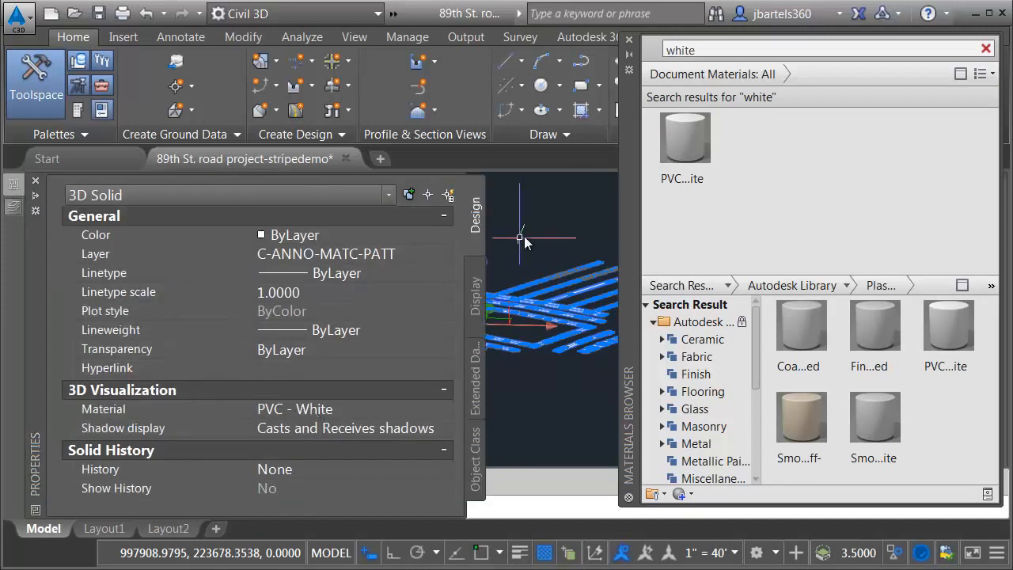
key(Escape)
click(630, 41)
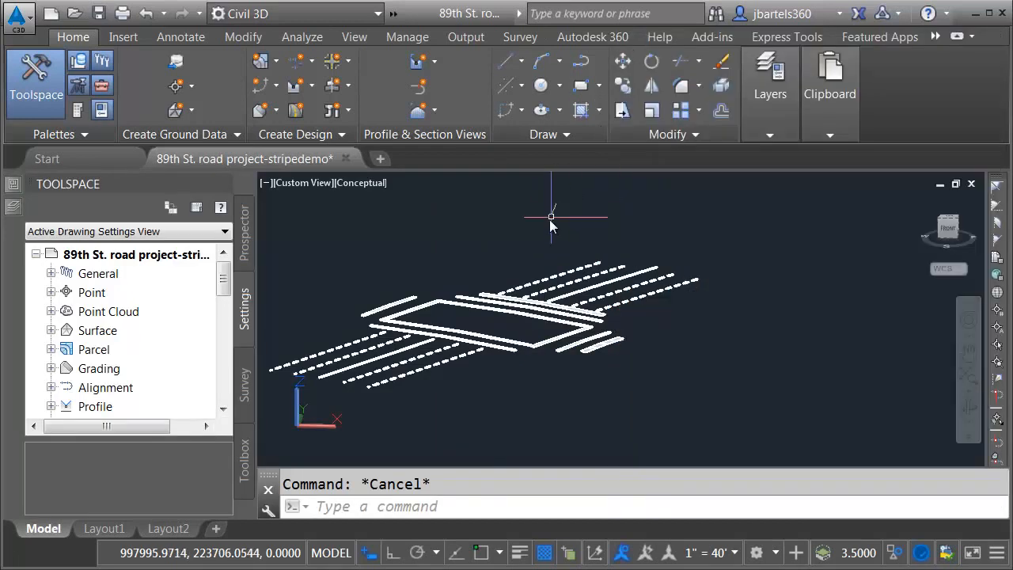
Step: Start an FBX export to the Desktop with the file name intersection stripes.fbx
mouse_move(515, 219)
middle_down()
mouse_move(558, 243)
mouse_move(631, 258)
middle_up()
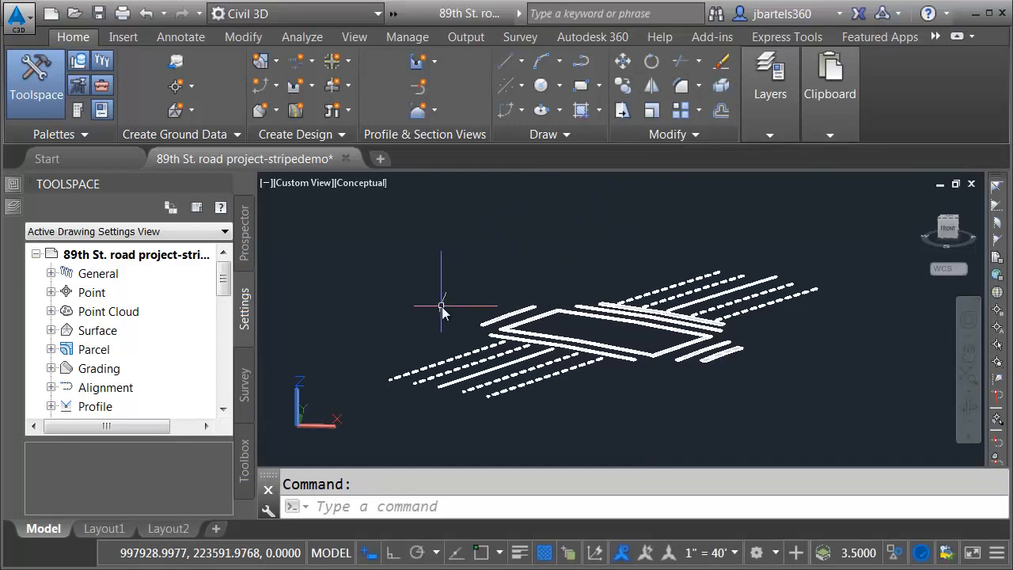
key(Escape)
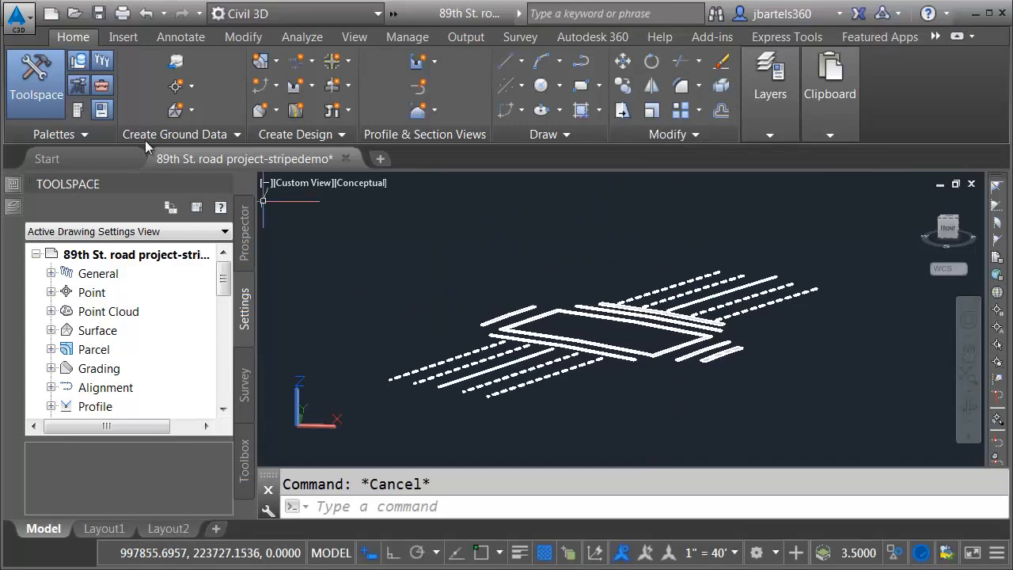
click(15, 15)
mouse_move(83, 291)
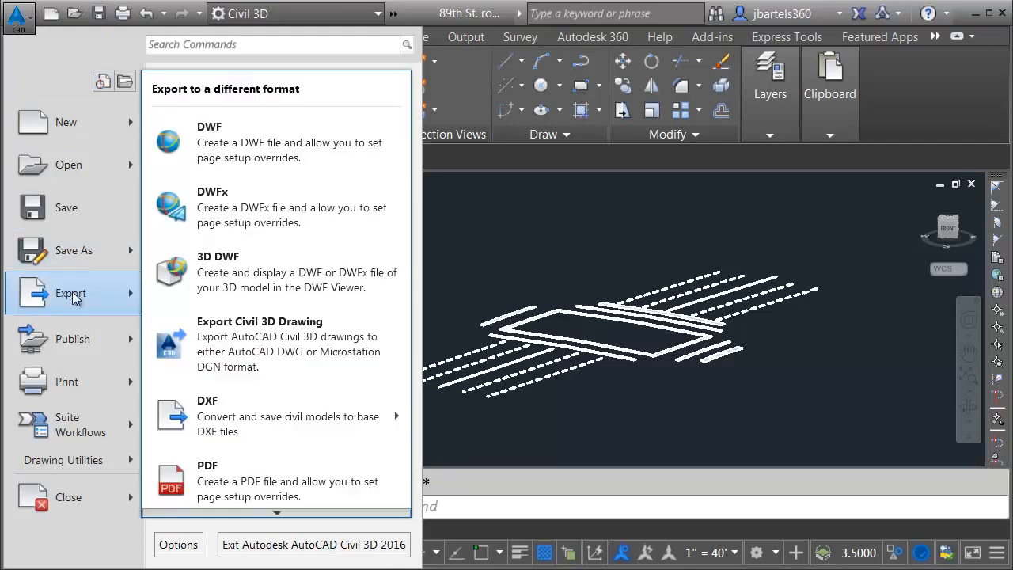
mouse_move(277, 515)
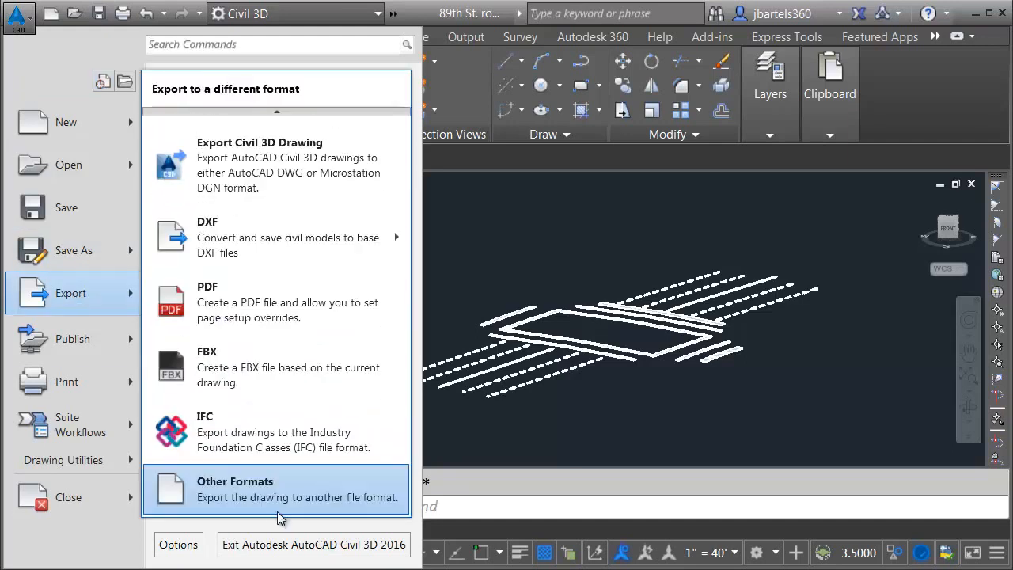
click(233, 366)
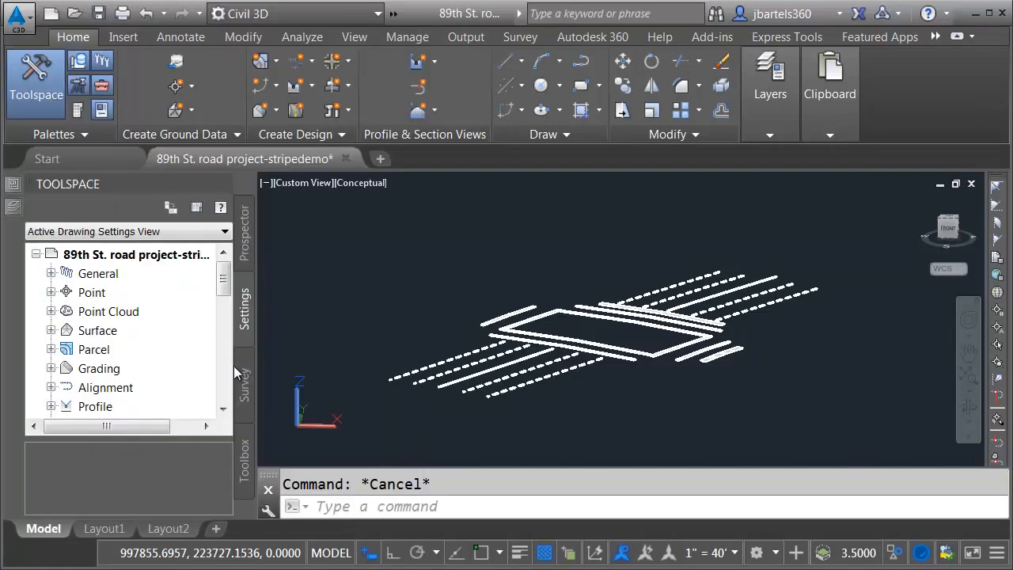
click(194, 381)
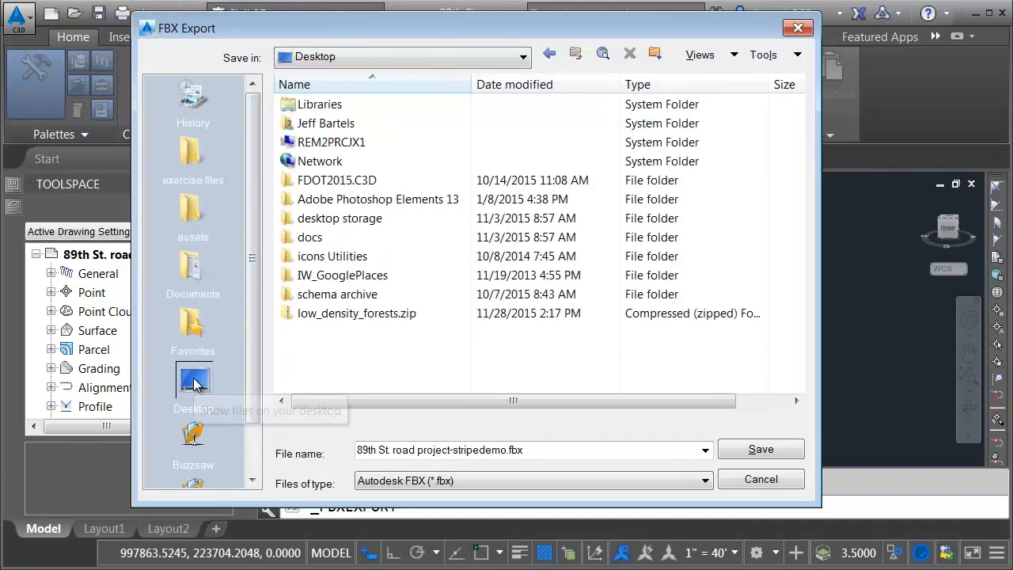
click(434, 450)
drag(506, 450, 357, 452)
text(intersection st)
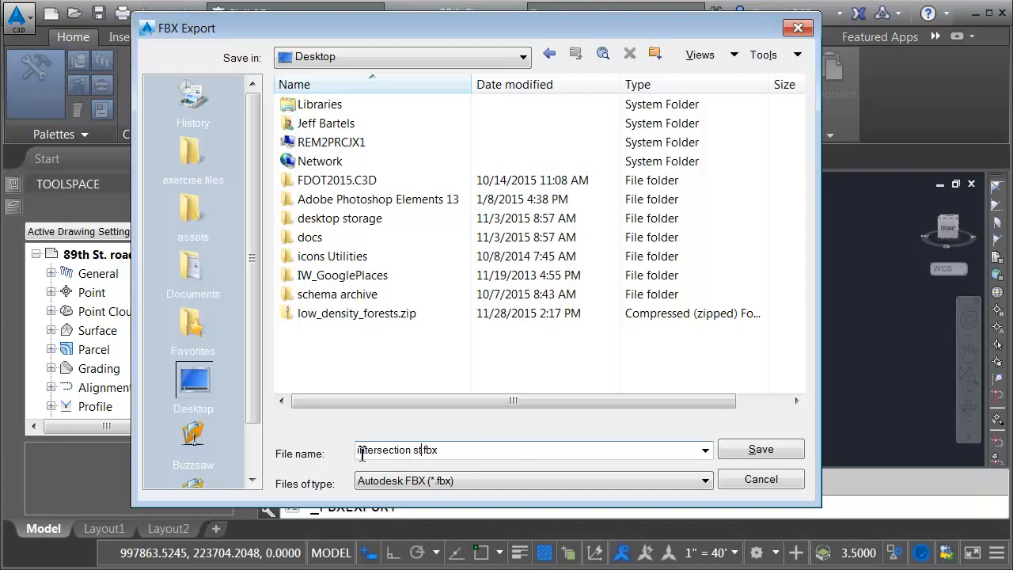
key(Return)
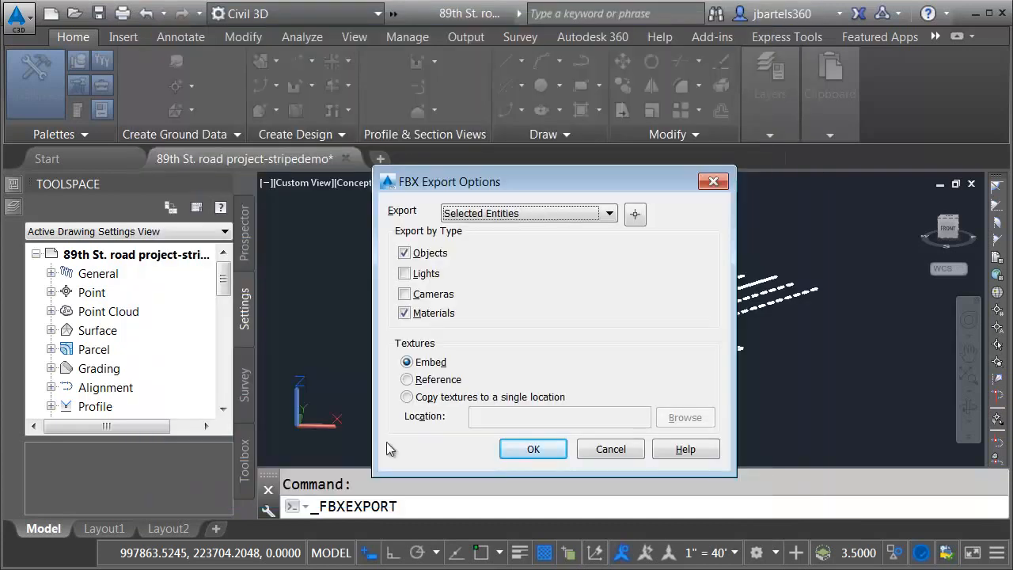
Step: Select the striping solid as the only entity for the FBX export and run it with objects, materials and embedded textures
click(636, 215)
click(655, 266)
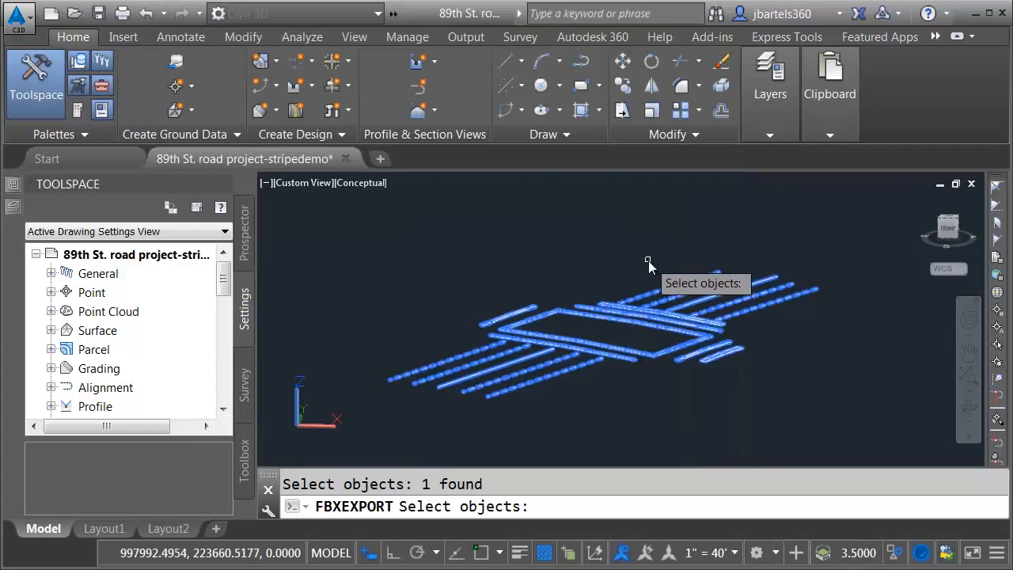
key(Return)
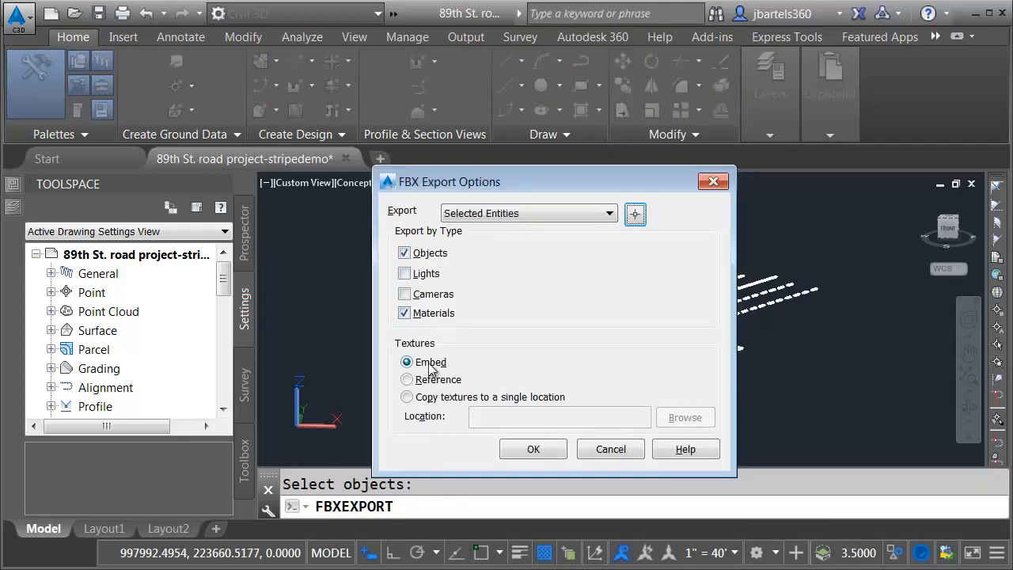
click(532, 450)
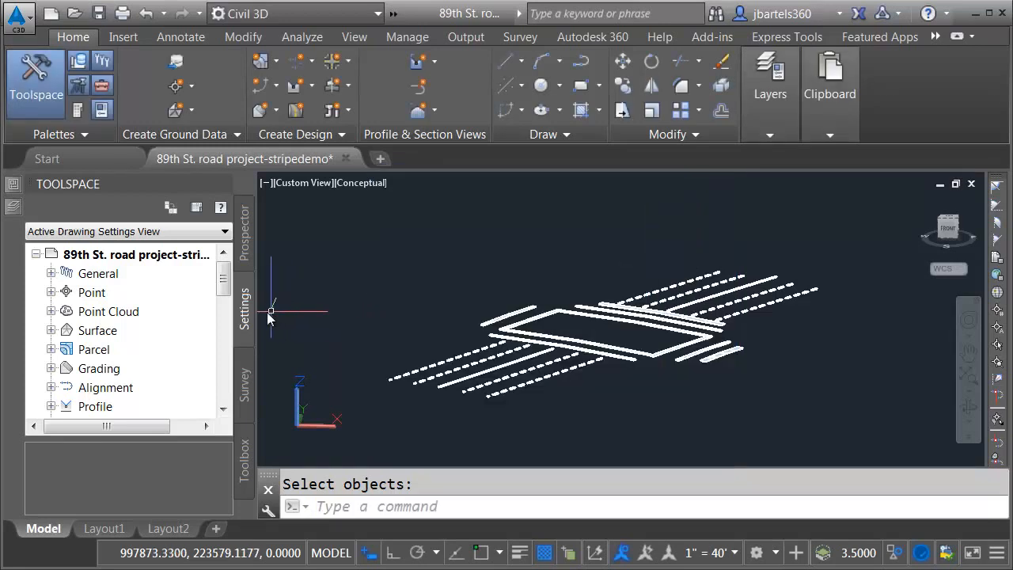
Step: Look up the drawing's coordinate system code in the drawing settings and close them
right_click(156, 254)
click(203, 264)
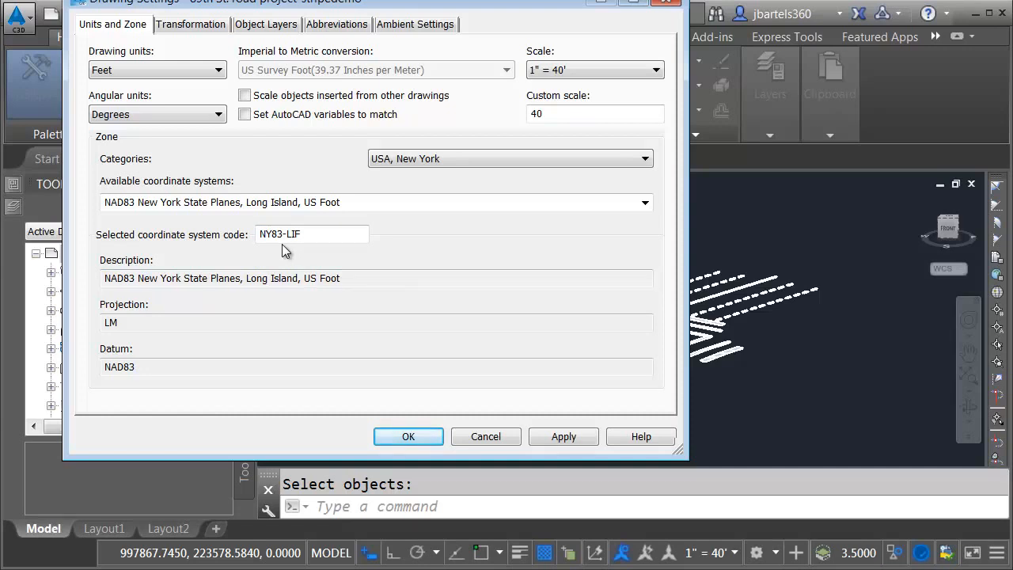
click(665, 3)
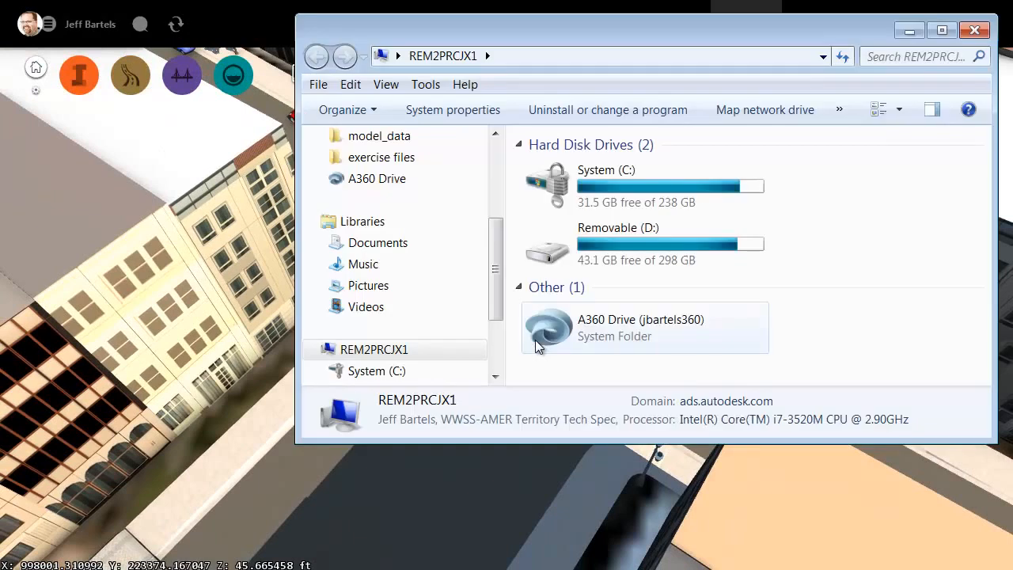
Step: In File Explorer, find intersection stripes.fbx on the Desktop and import it into the 89th St. model in InfraWorks
drag(494, 273, 494, 198)
click(400, 164)
drag(983, 162, 993, 342)
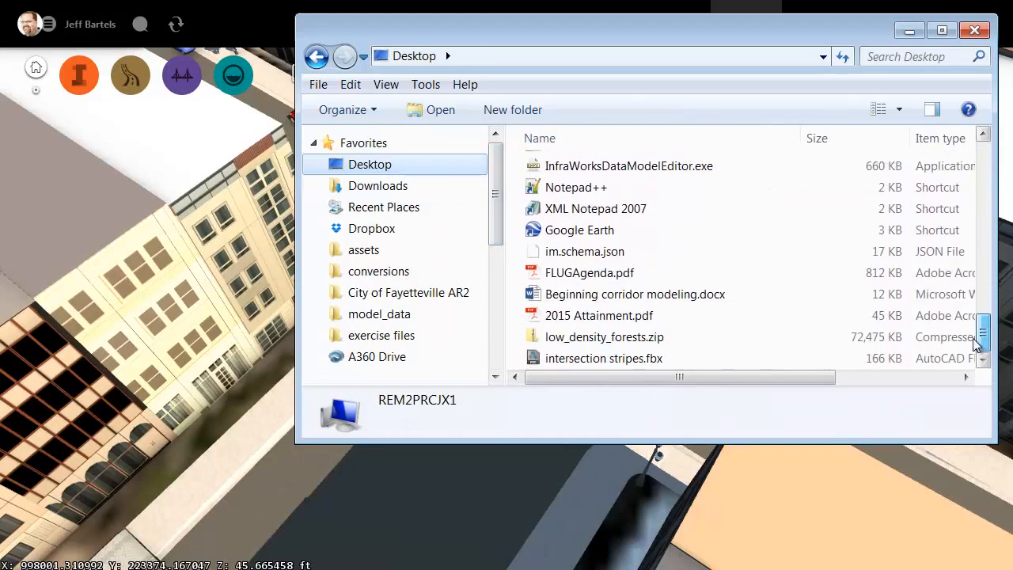
drag(497, 409, 349, 499)
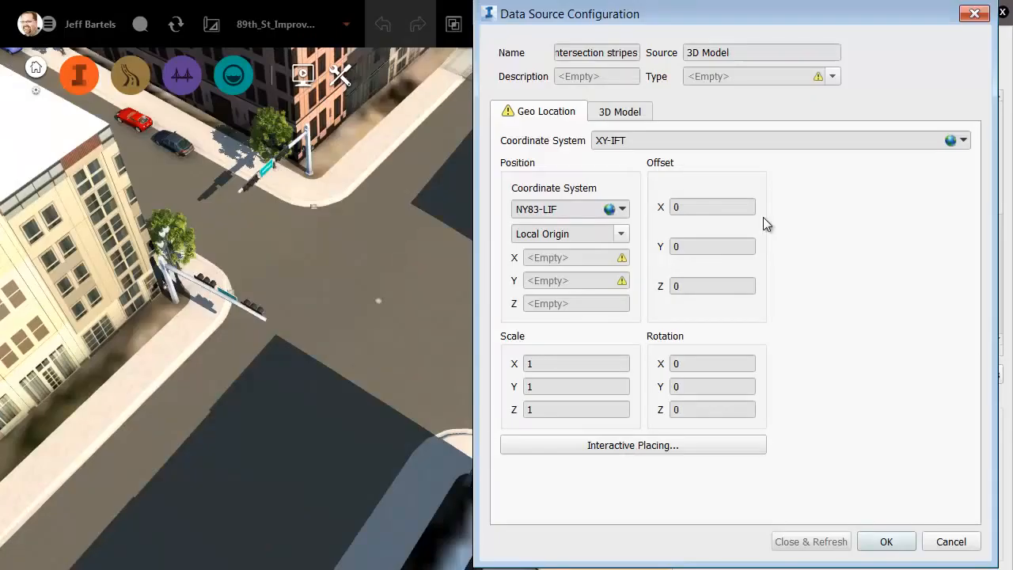
Step: Configure the intersection stripes data source as City Furniture with coordinate system NY83-LIF and refresh the model
click(834, 77)
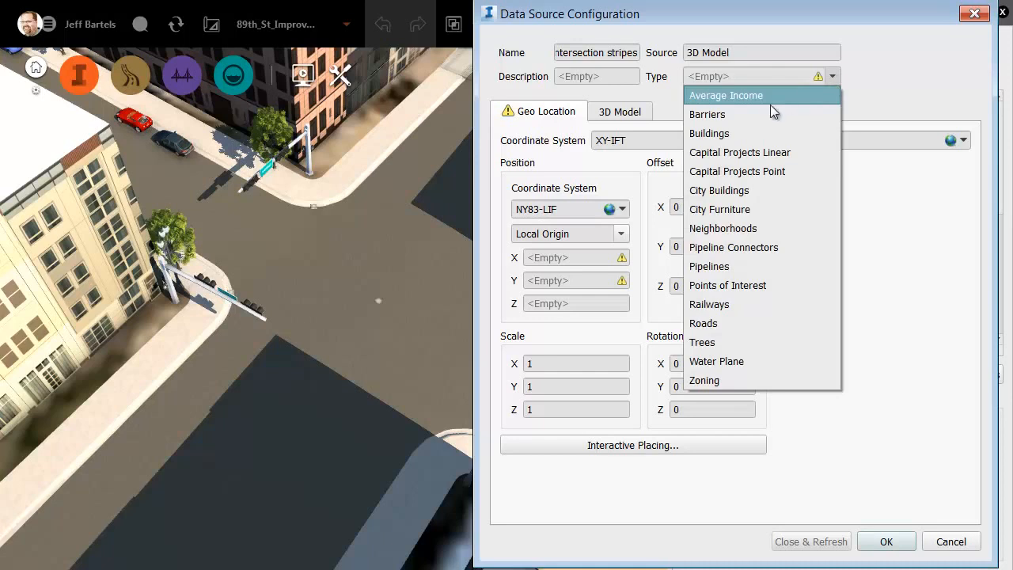
click(740, 211)
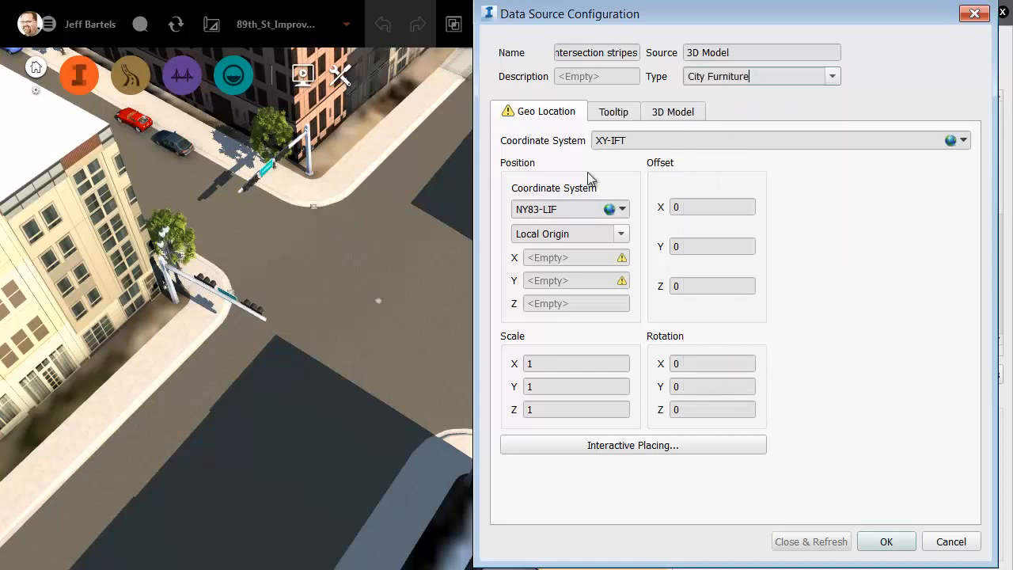
click(963, 140)
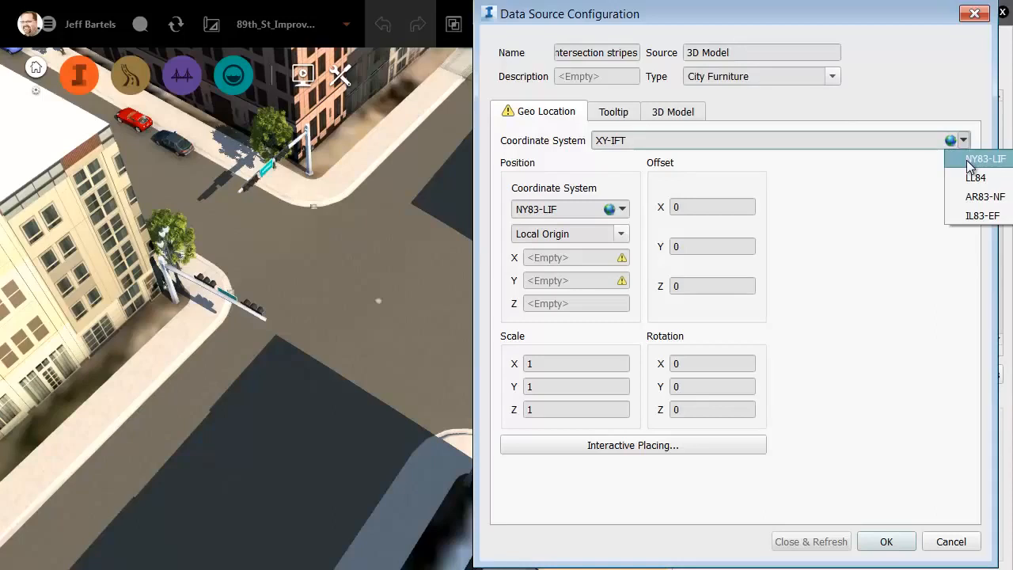
click(971, 160)
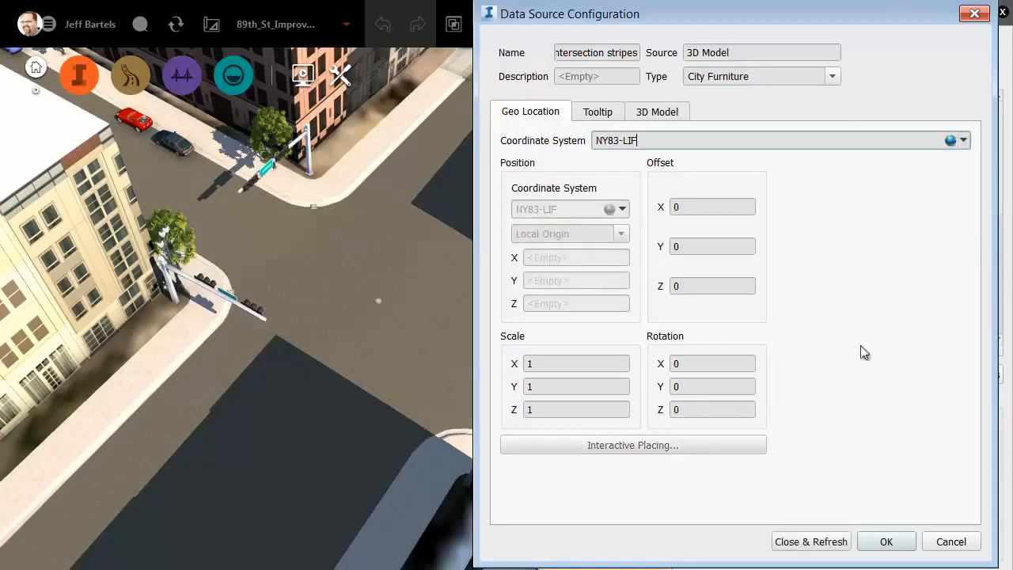
click(814, 542)
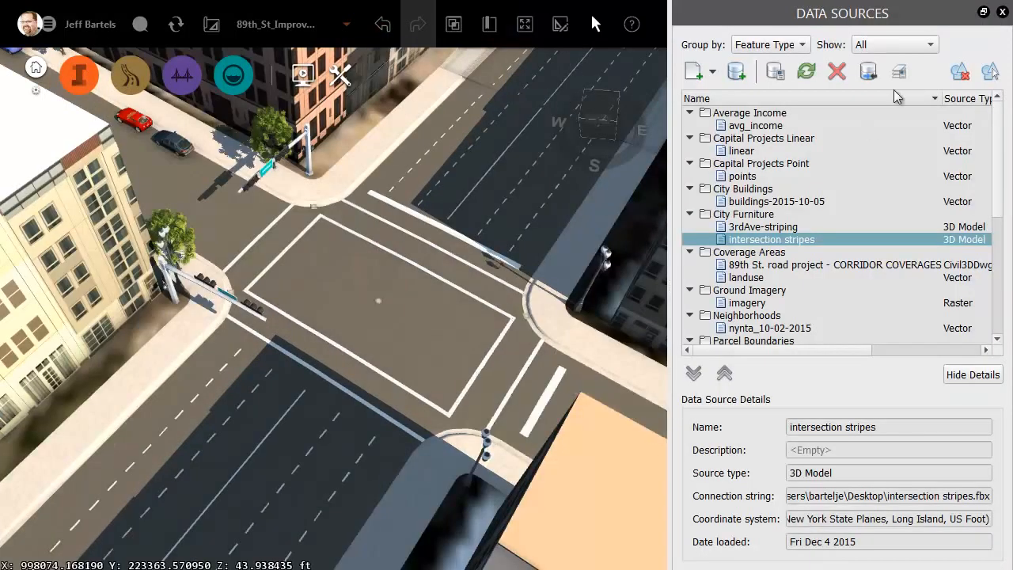
Step: Close the data sources list and examine the imported striping at the intersection up close
click(1003, 13)
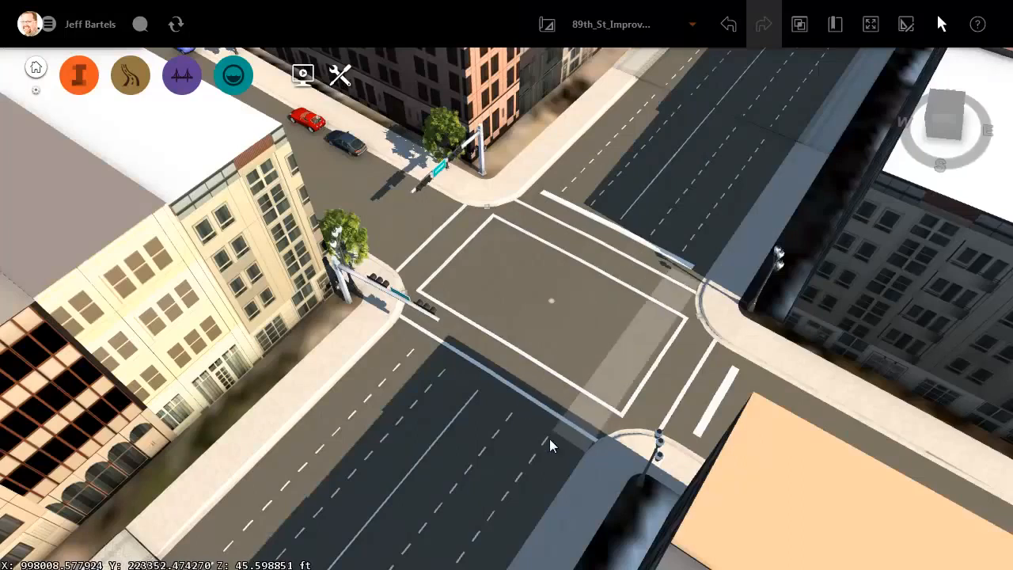
scroll(560, 419, up, 5)
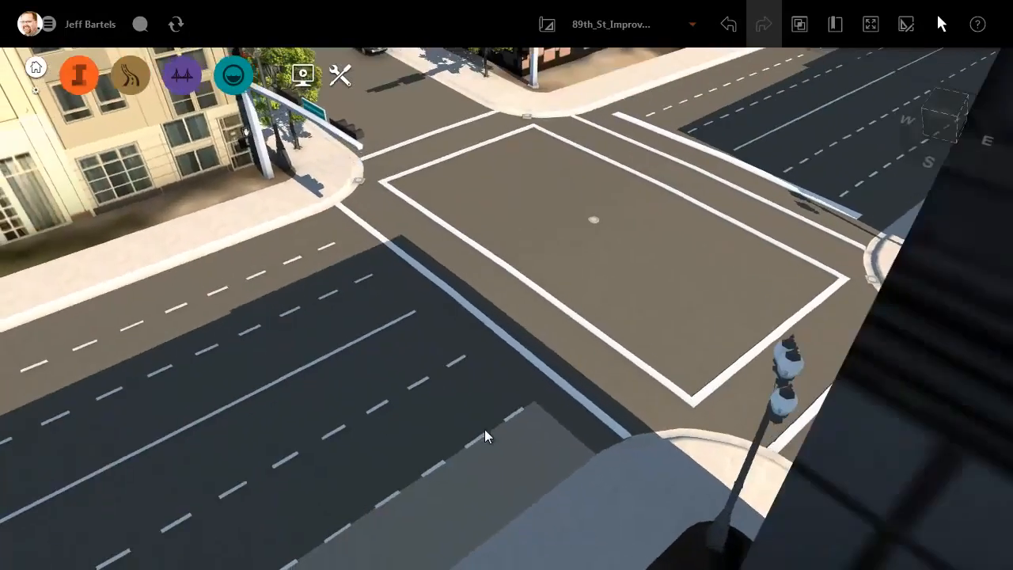
drag(484, 429, 334, 376)
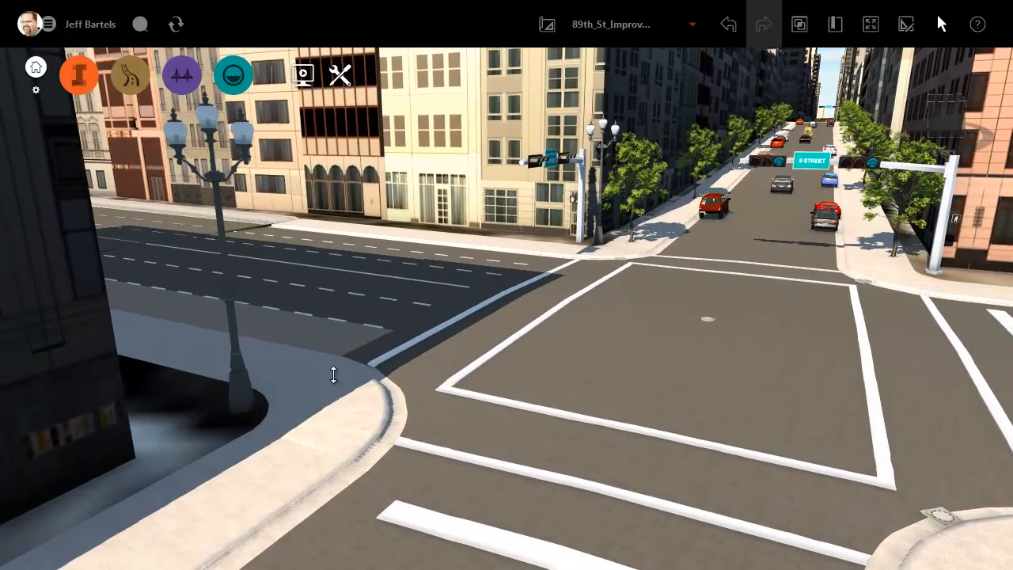